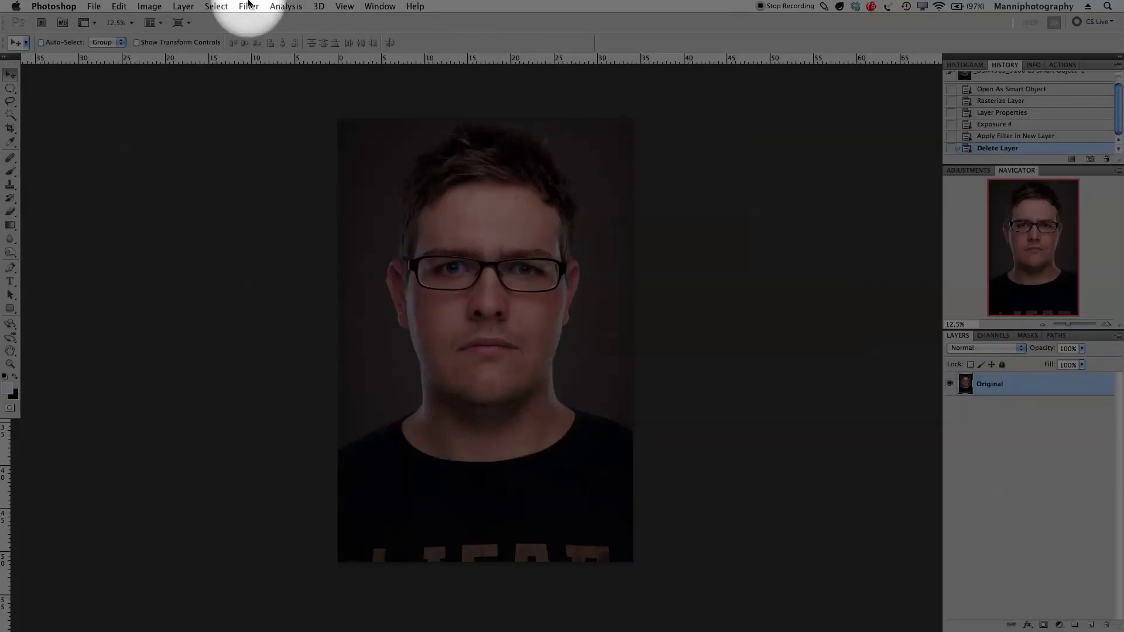
- Launch Exposure 4 from Filter > Alien Skin on the portrait smart object
{"action": "left_click", "coordinate": [227, 6]}
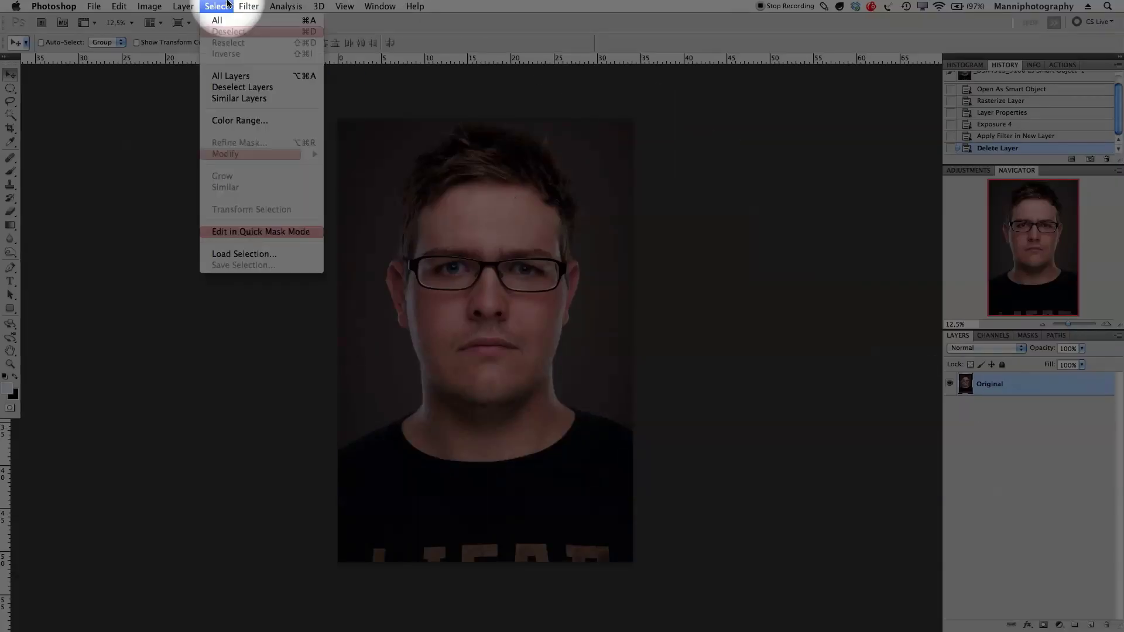
{"action": "mouse_move", "coordinate": [248, 6]}
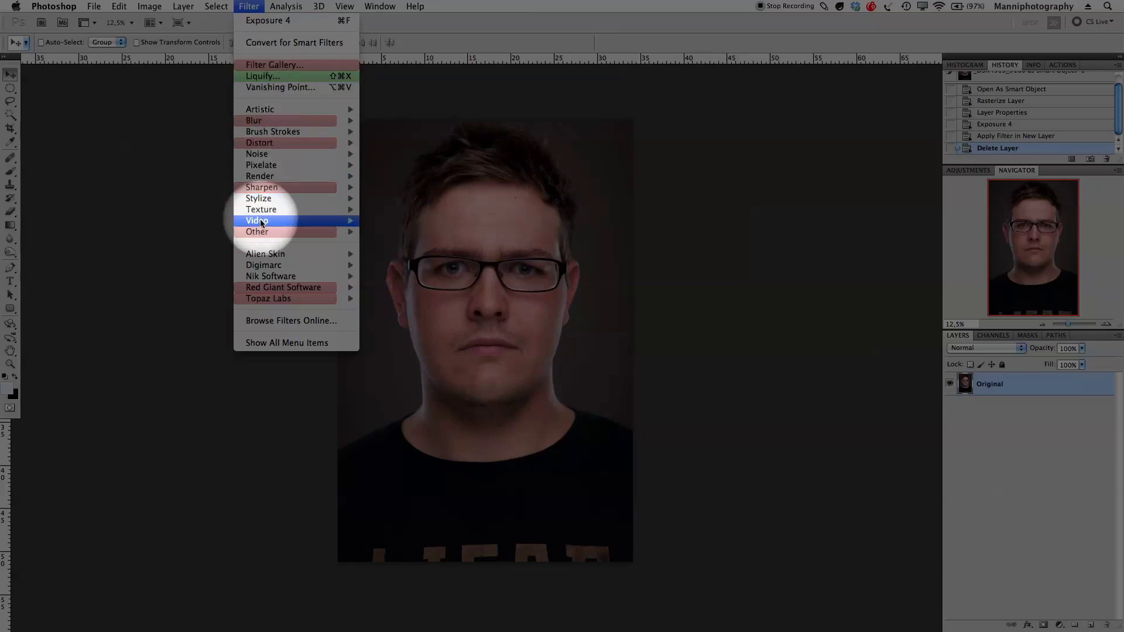
{"action": "mouse_move", "coordinate": [275, 254]}
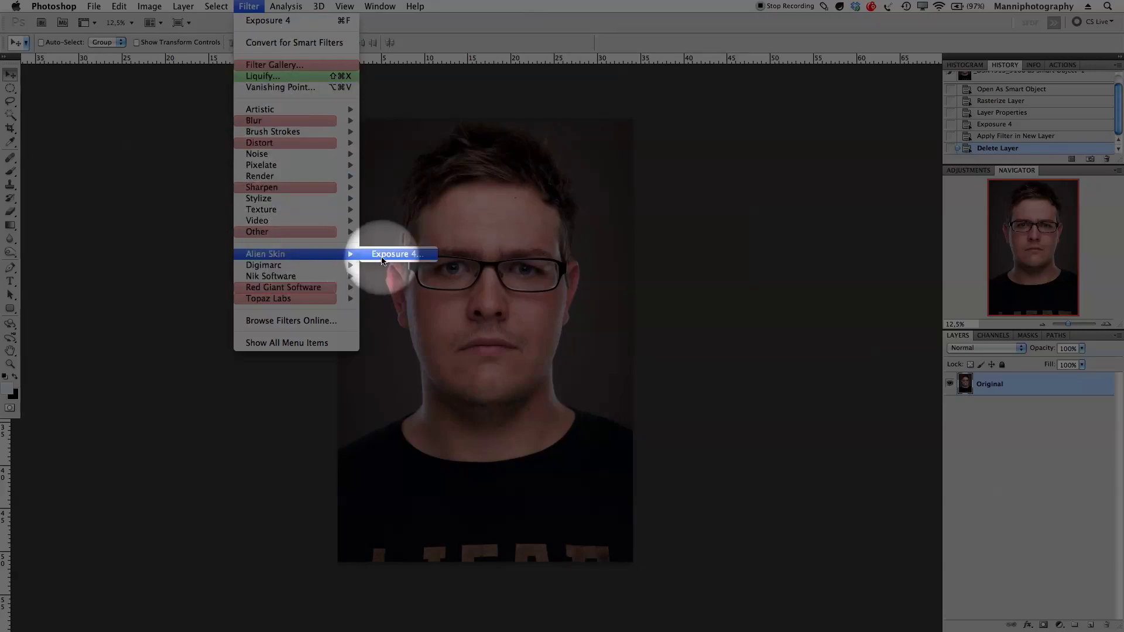
{"action": "left_click", "coordinate": [382, 255]}
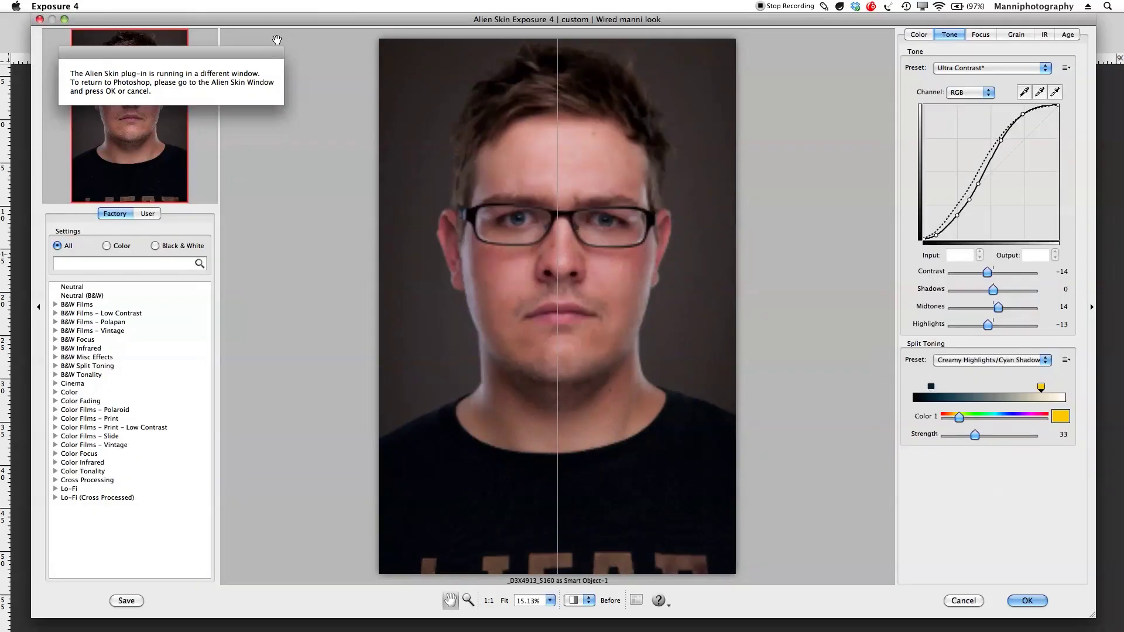
{"action": "left_click", "coordinate": [227, 46]}
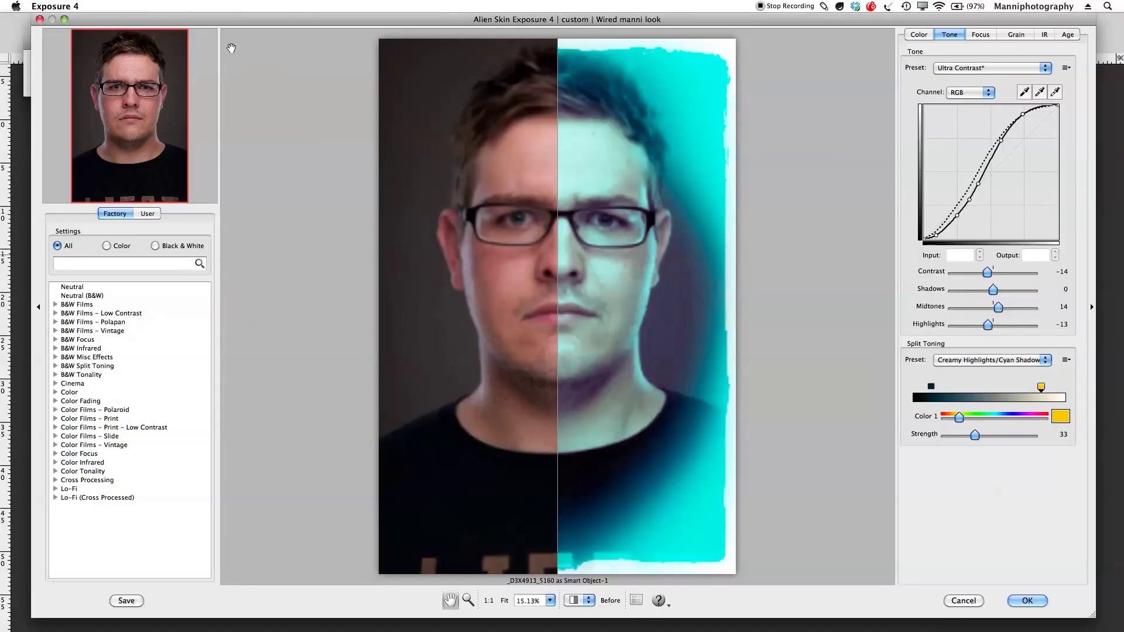
{"action": "left_click", "coordinate": [276, 45]}
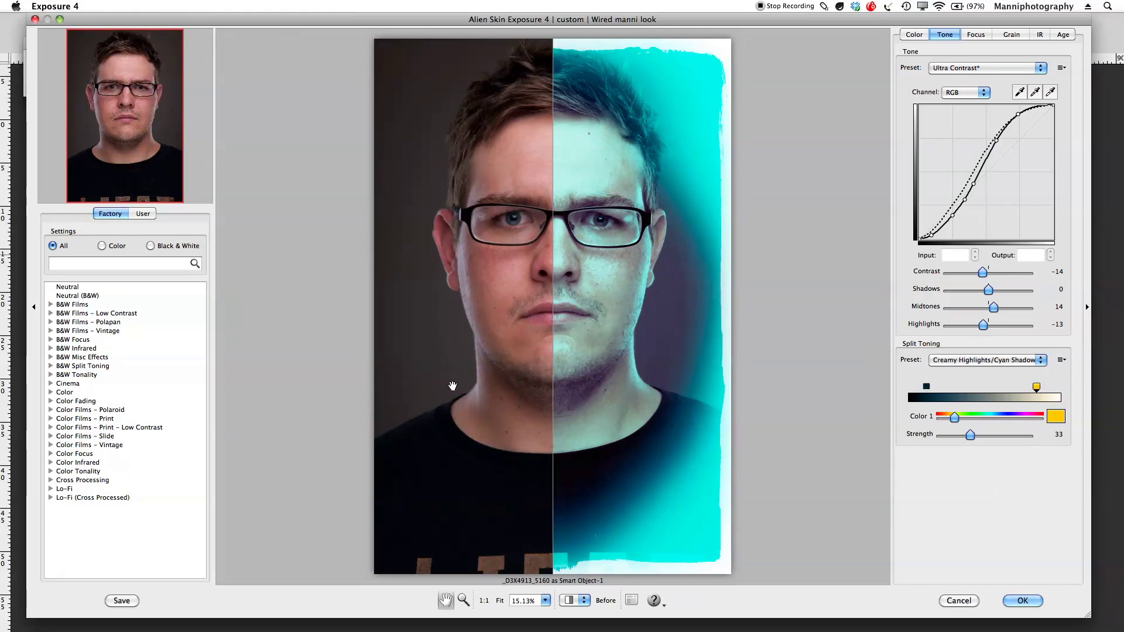
- Show only the processed image in the preview and reset the look to the Neutral preset
{"action": "left_click", "coordinate": [583, 600]}
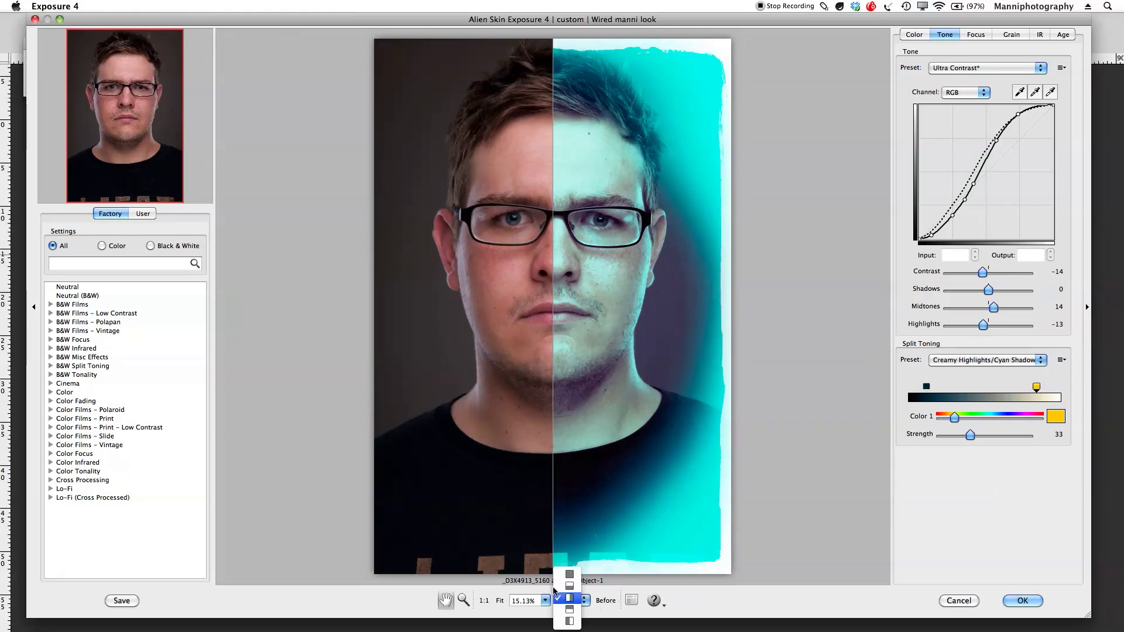
{"action": "left_click", "coordinate": [571, 583]}
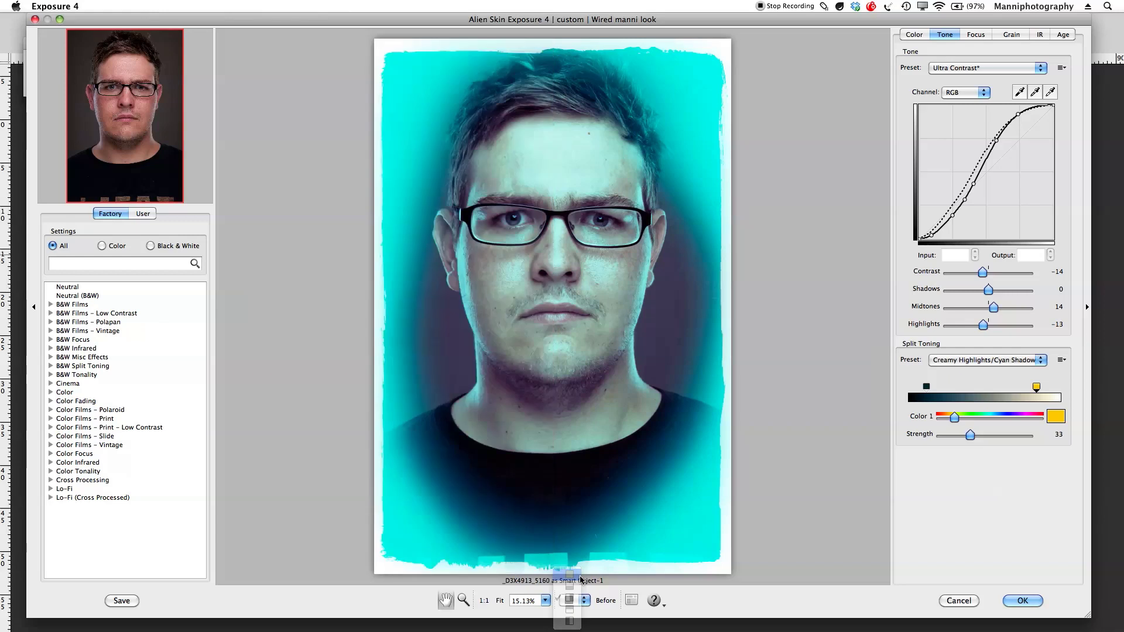
{"action": "left_click", "coordinate": [66, 287]}
{"action": "left_click", "coordinate": [914, 34]}
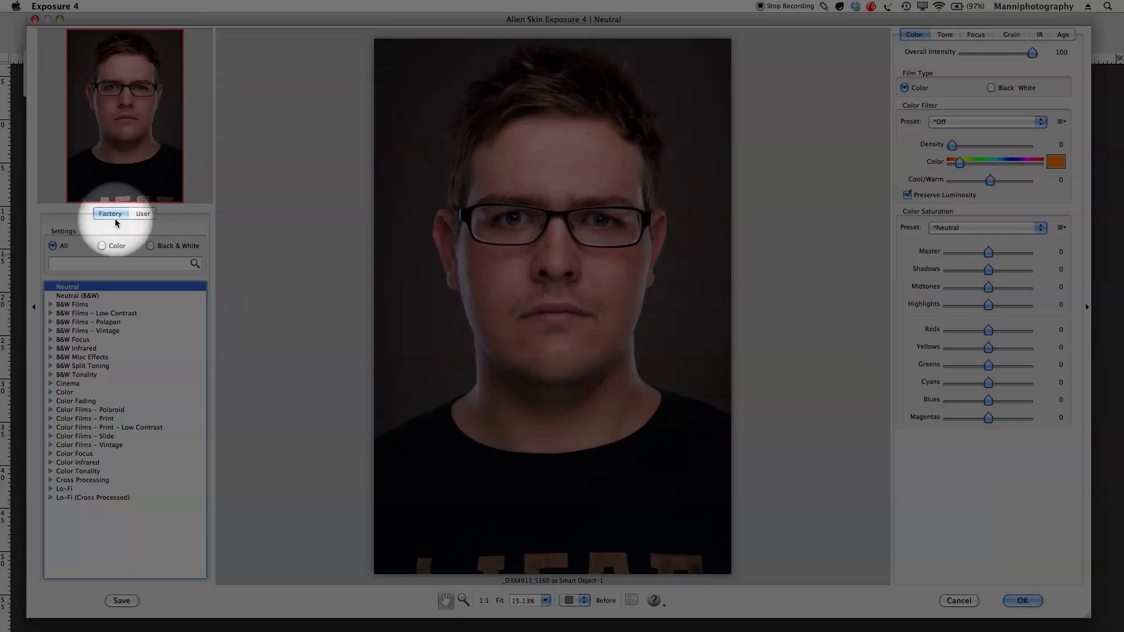
{"action": "left_click", "coordinate": [135, 214]}
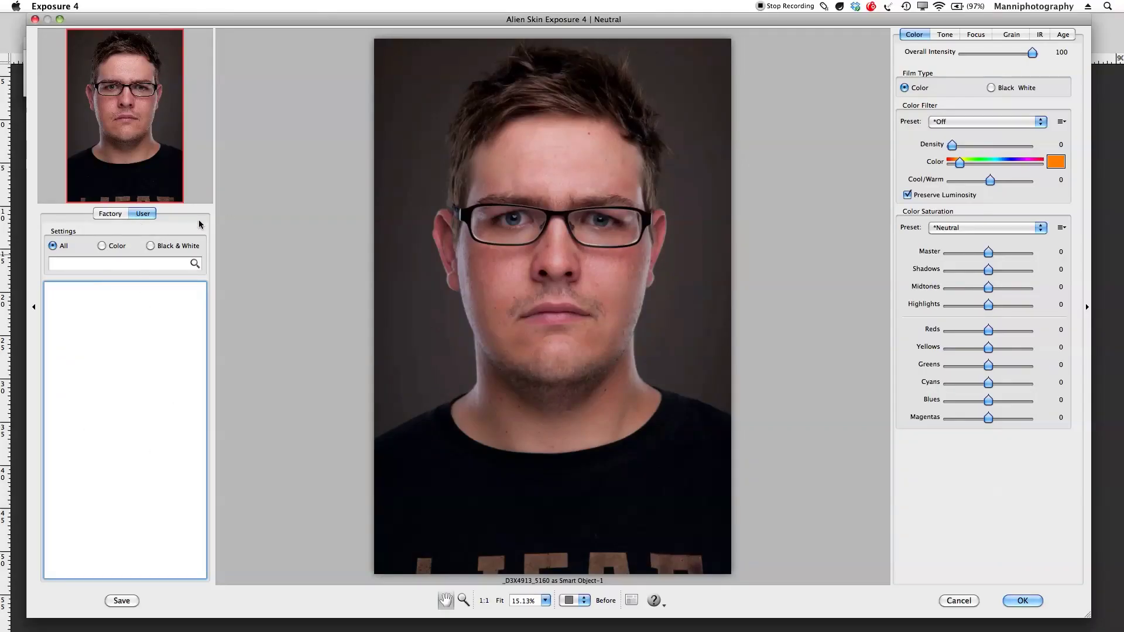
{"action": "left_click", "coordinate": [125, 214]}
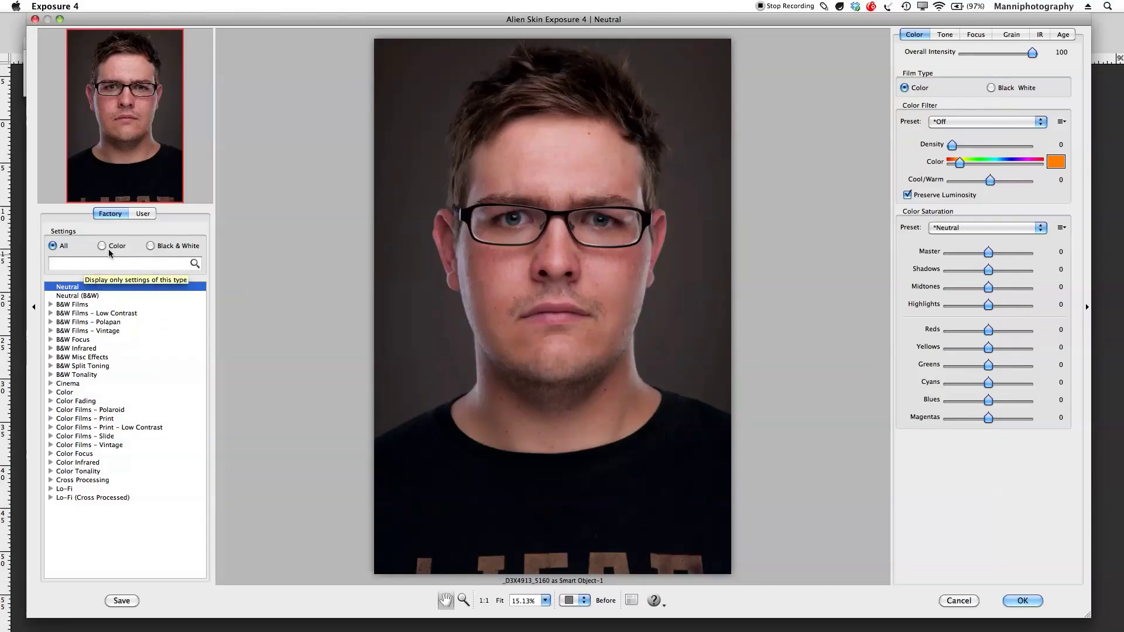
{"action": "left_click", "coordinate": [103, 246]}
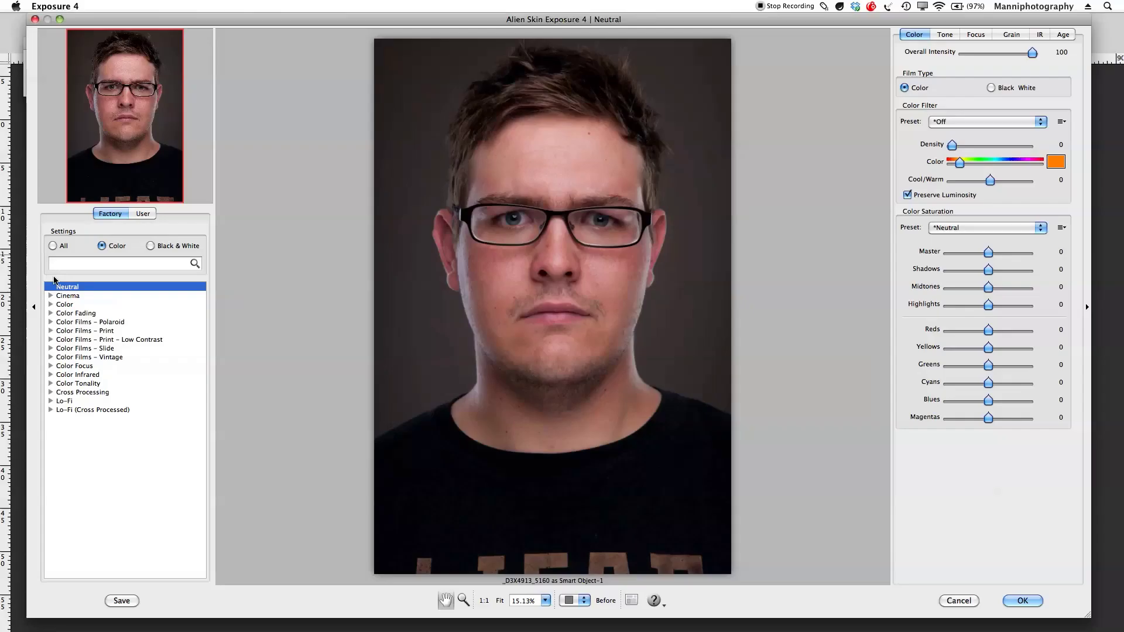
{"action": "left_click", "coordinate": [53, 245]}
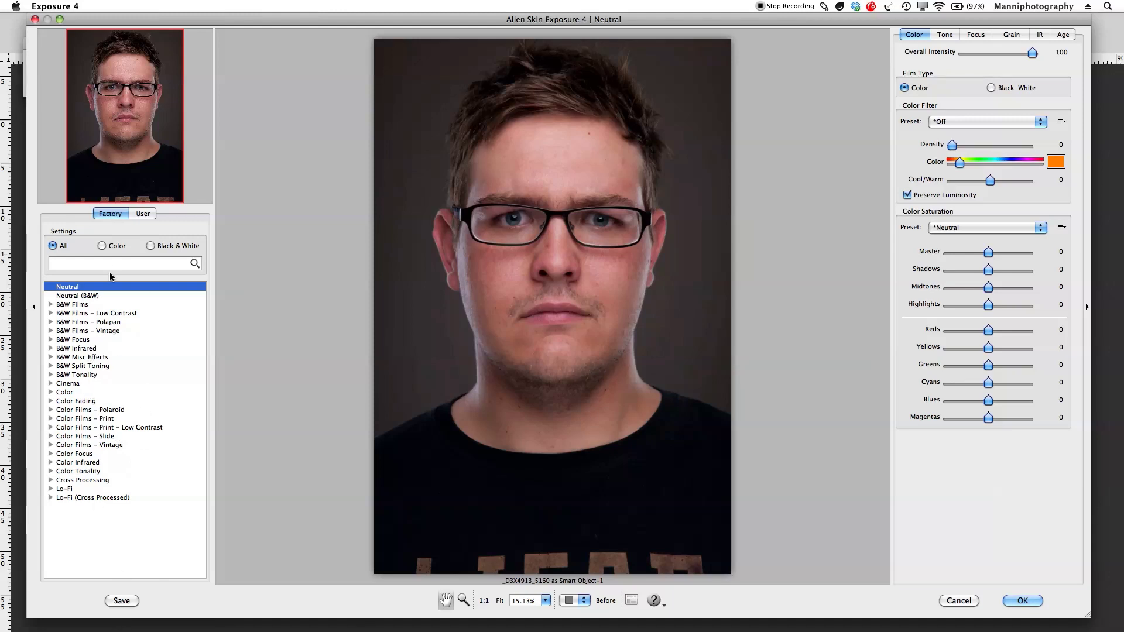
{"action": "left_click", "coordinate": [143, 215]}
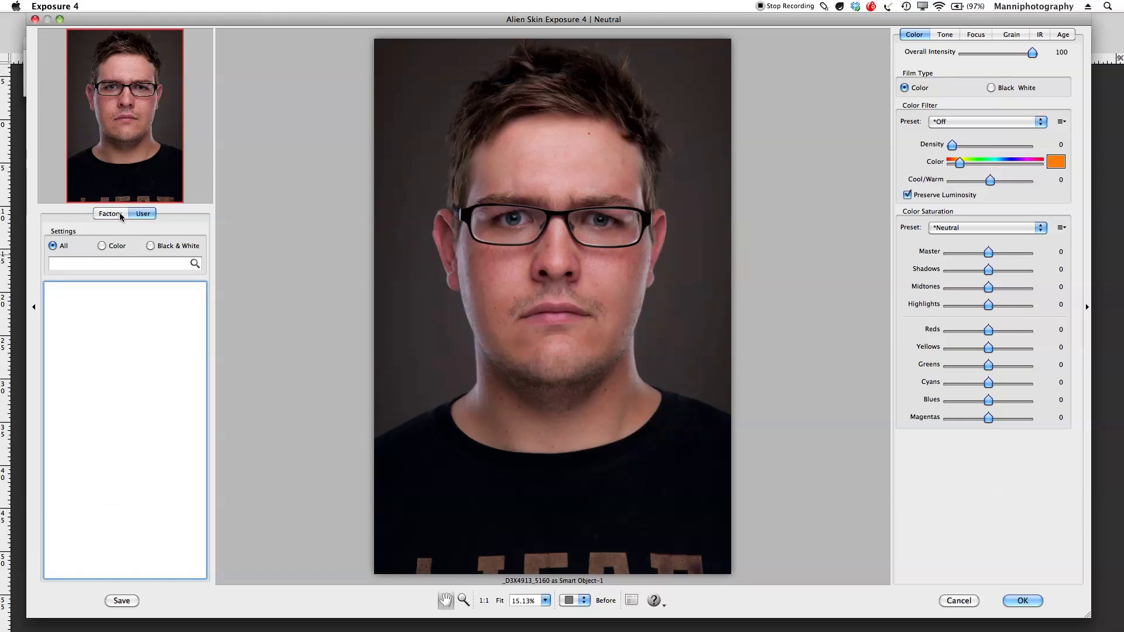
{"action": "left_click", "coordinate": [122, 215]}
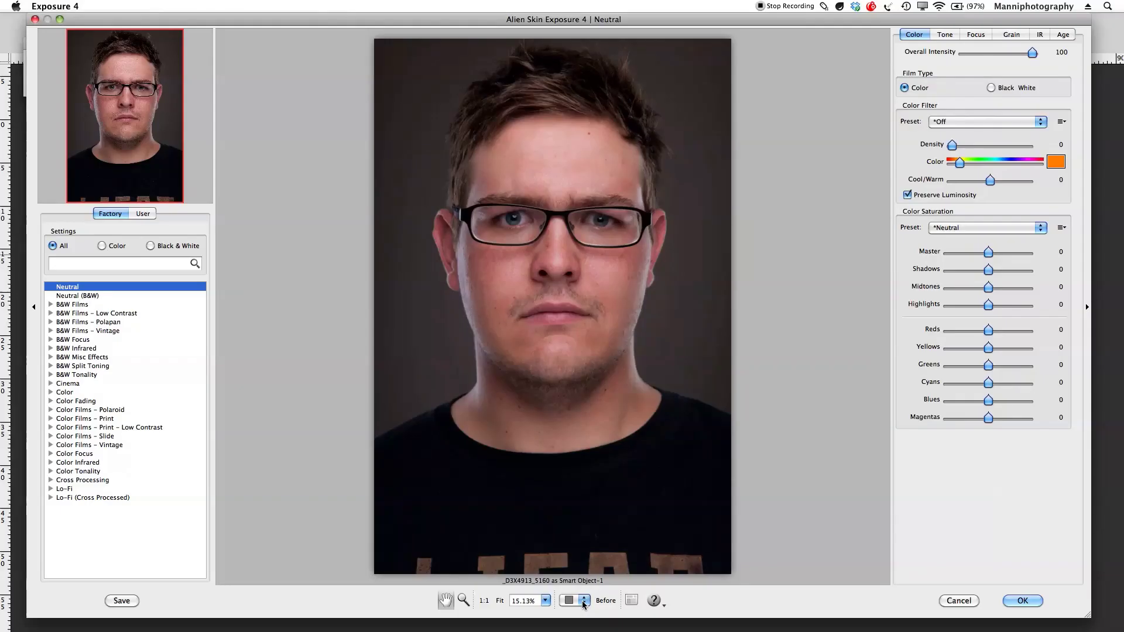
- Switch the preview to split before/after view and expand the Cinema preset folder
{"action": "left_click", "coordinate": [584, 603]}
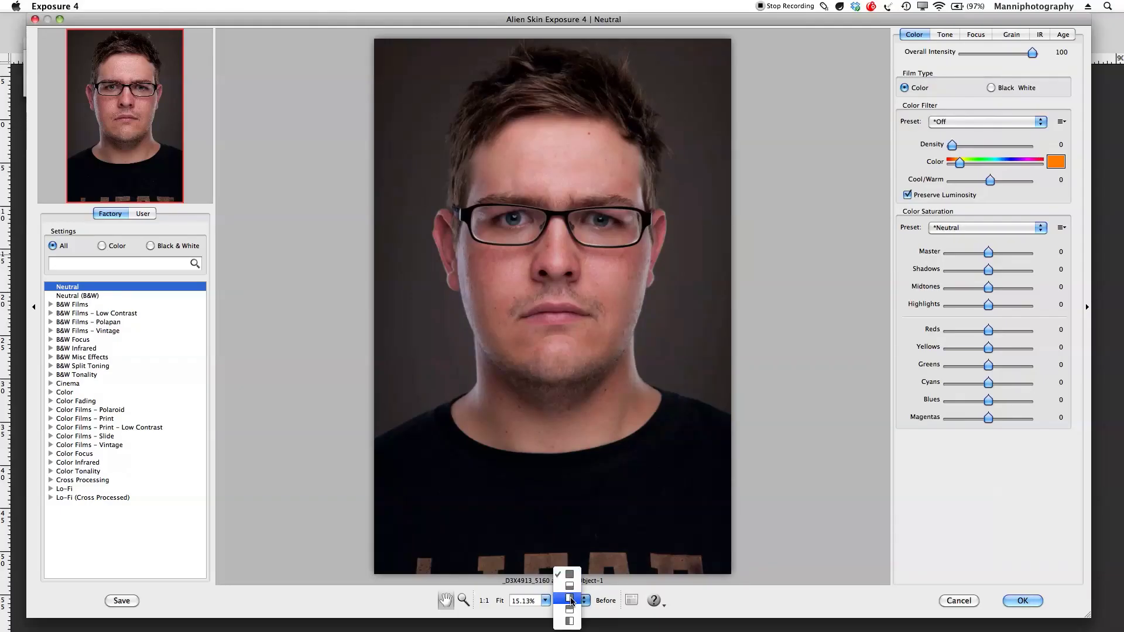
{"action": "left_click", "coordinate": [571, 599]}
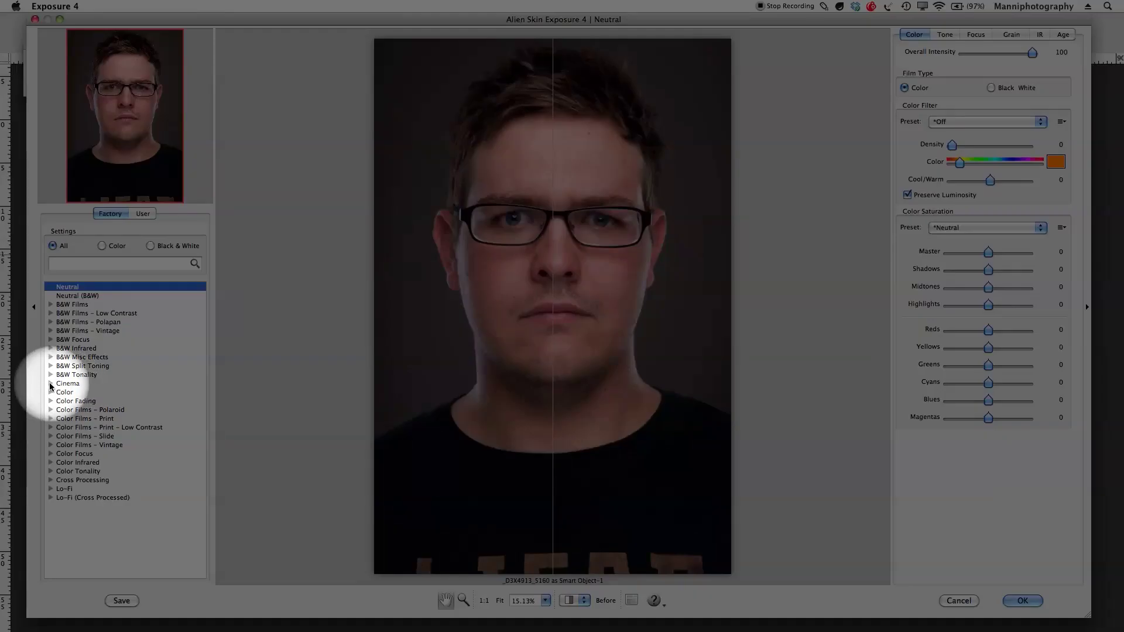
{"action": "left_click", "coordinate": [51, 383]}
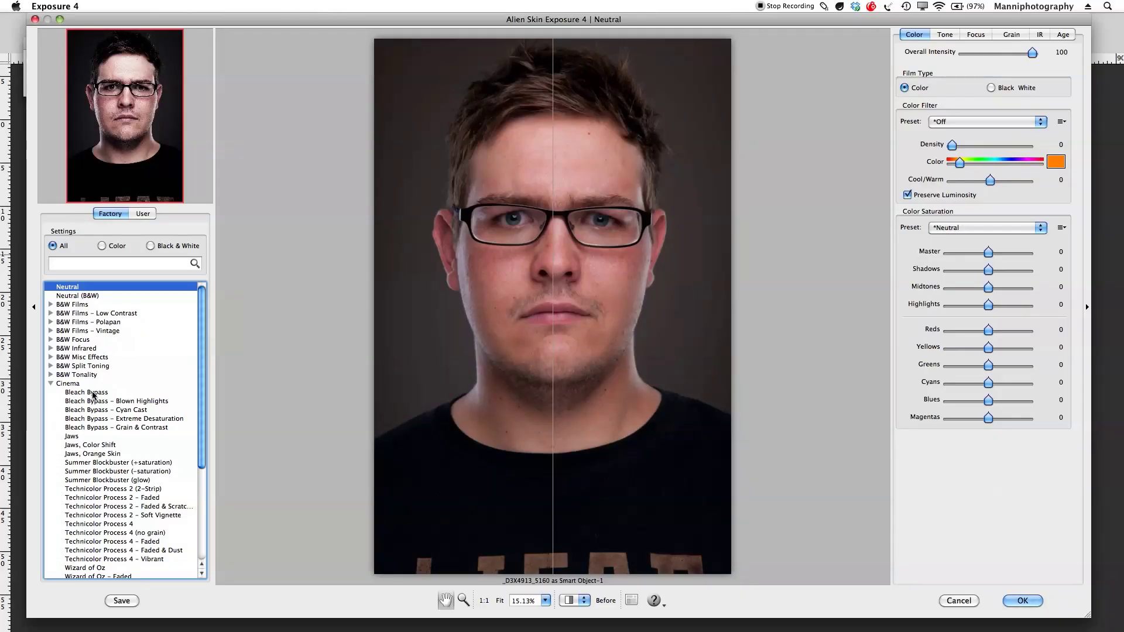
- Try Bleach Bypass, then apply Technicolor Process 2 – Faded & Scratched and collapse Cinema
{"action": "left_click", "coordinate": [92, 393]}
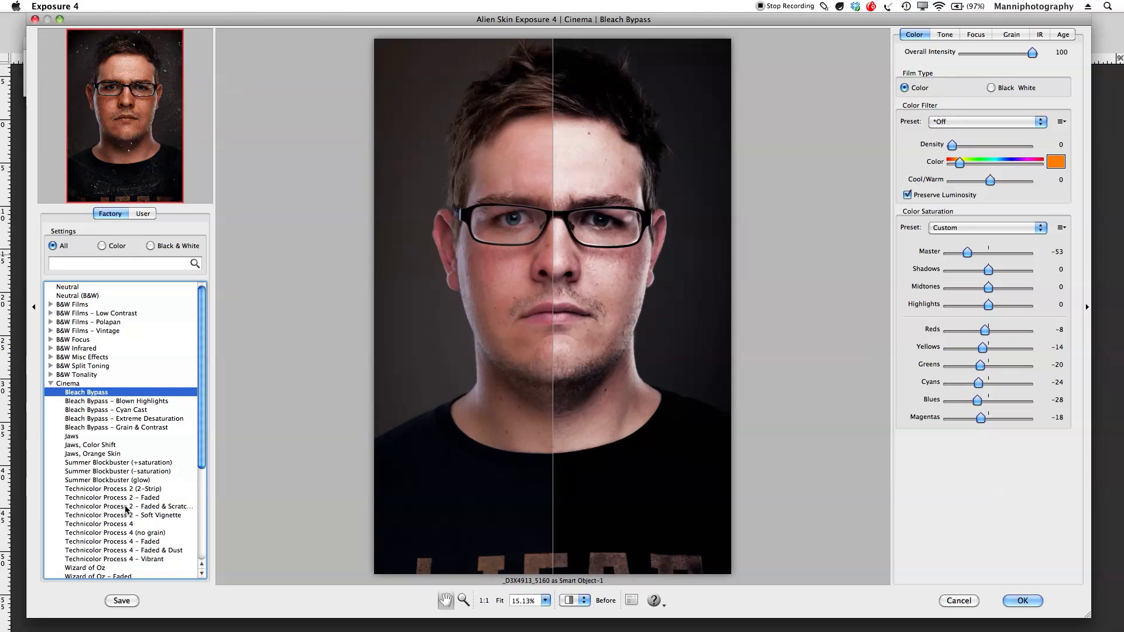
{"action": "left_click", "coordinate": [126, 507]}
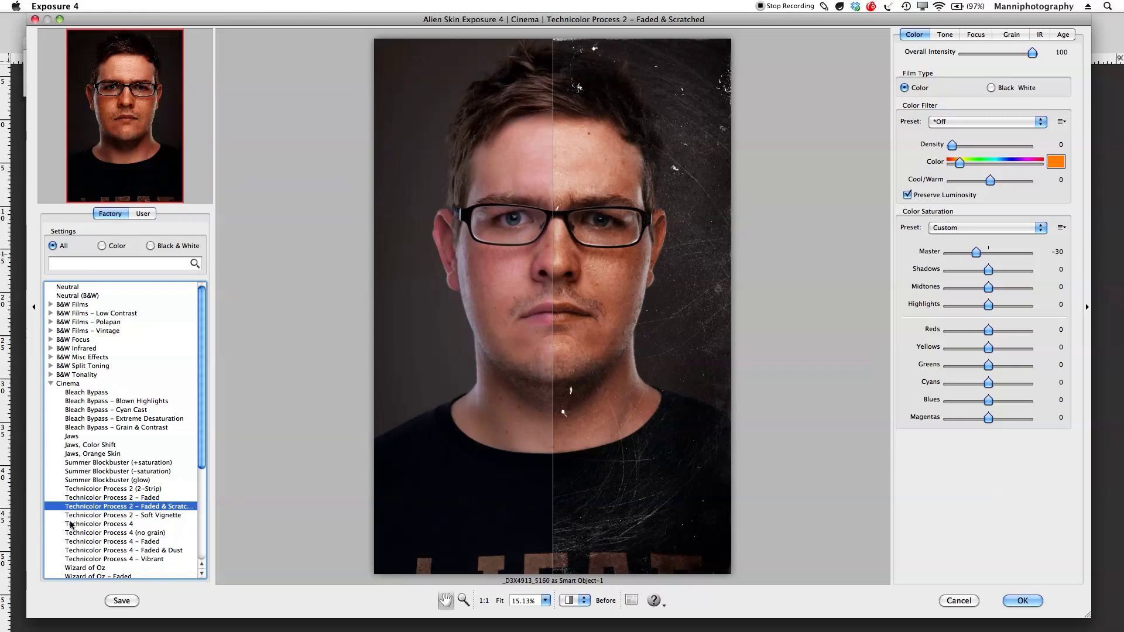
{"action": "left_click", "coordinate": [50, 384]}
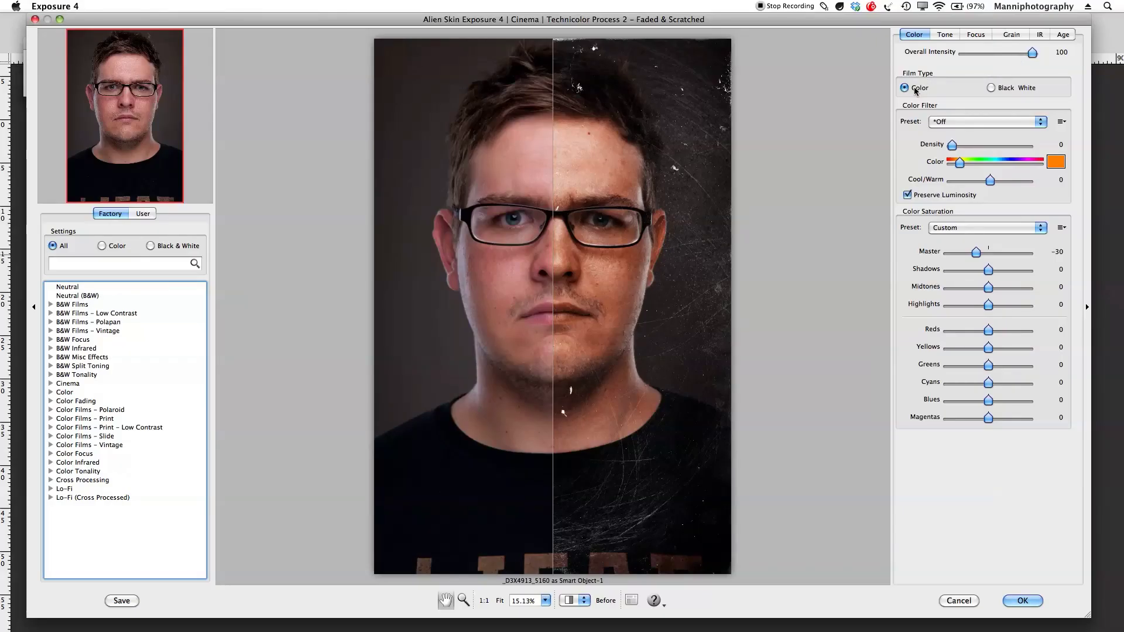
- Keep Color film type after trying B&W, and add a Blue colour filter with Cool/Warm 33
{"action": "left_click", "coordinate": [992, 88]}
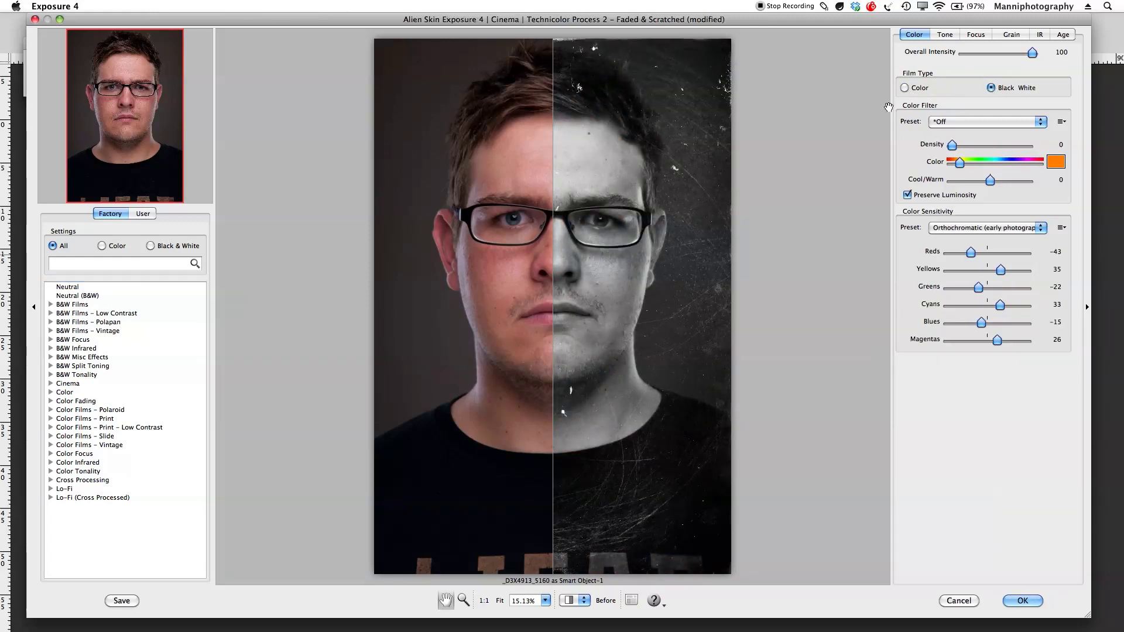
{"action": "left_click", "coordinate": [916, 89]}
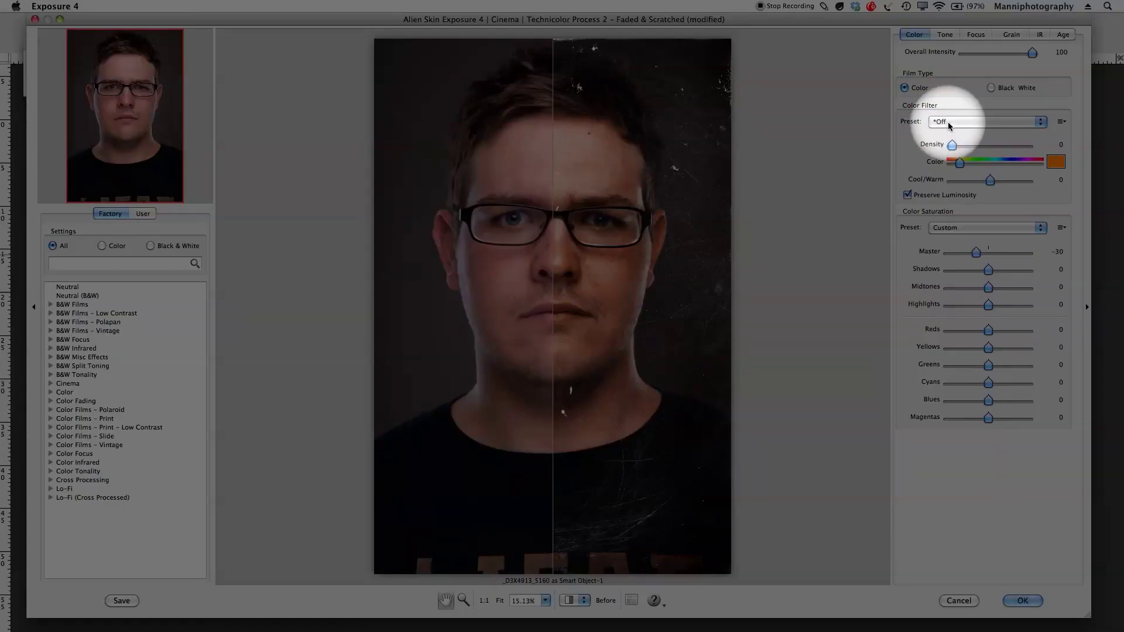
{"action": "left_click", "coordinate": [952, 122]}
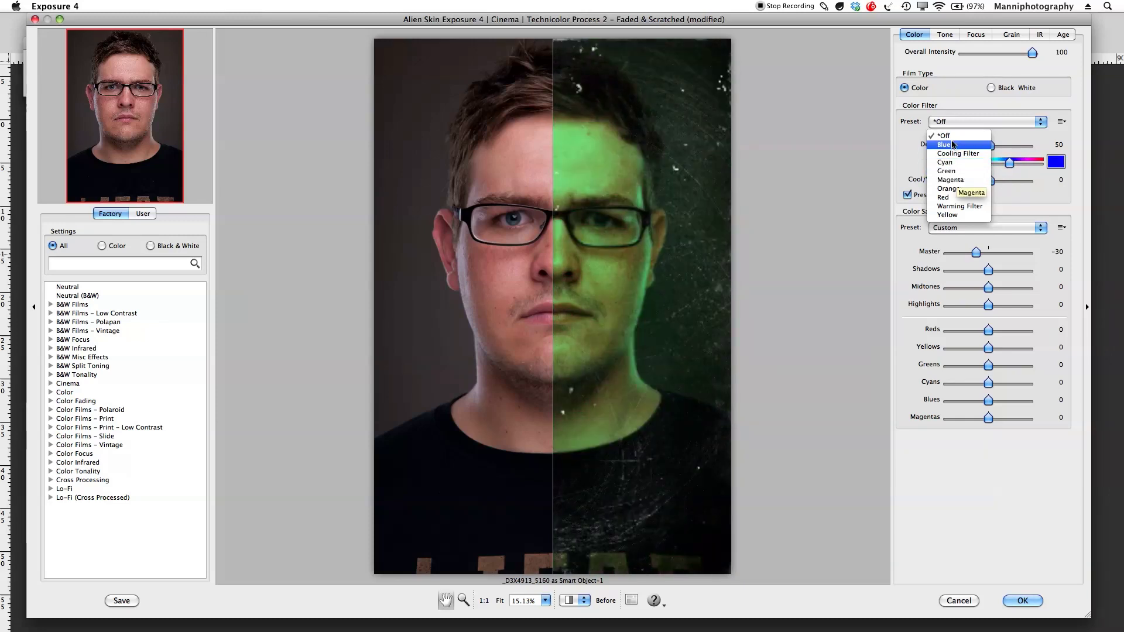
{"action": "left_click", "coordinate": [953, 146]}
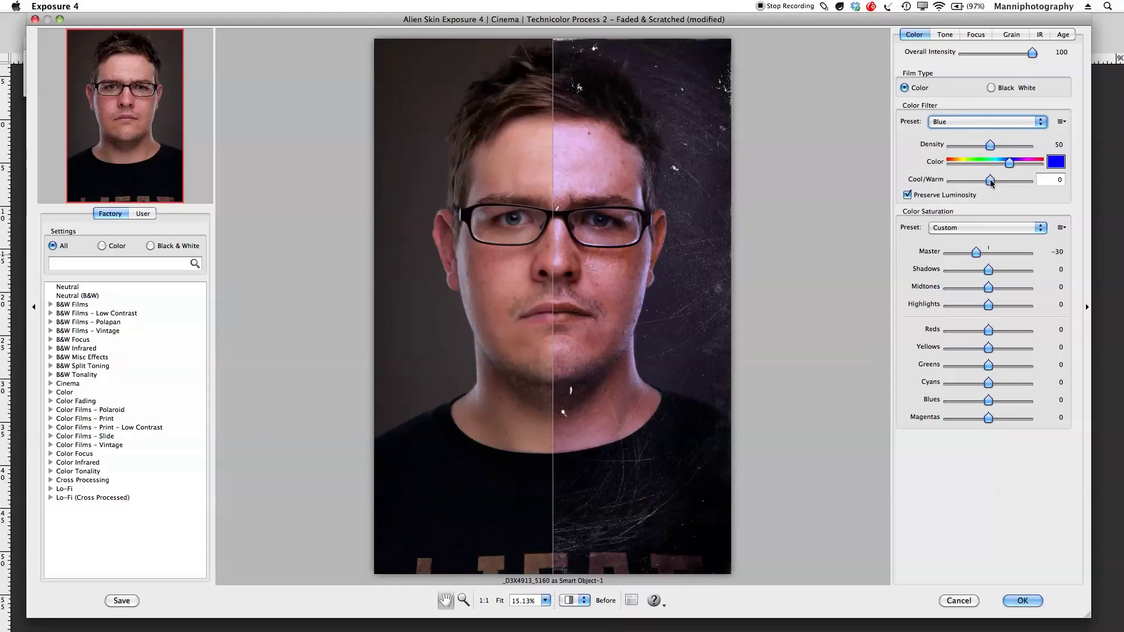
{"action": "left_click_drag", "start_coordinate": [990, 180], "coordinate": [1003, 181]}
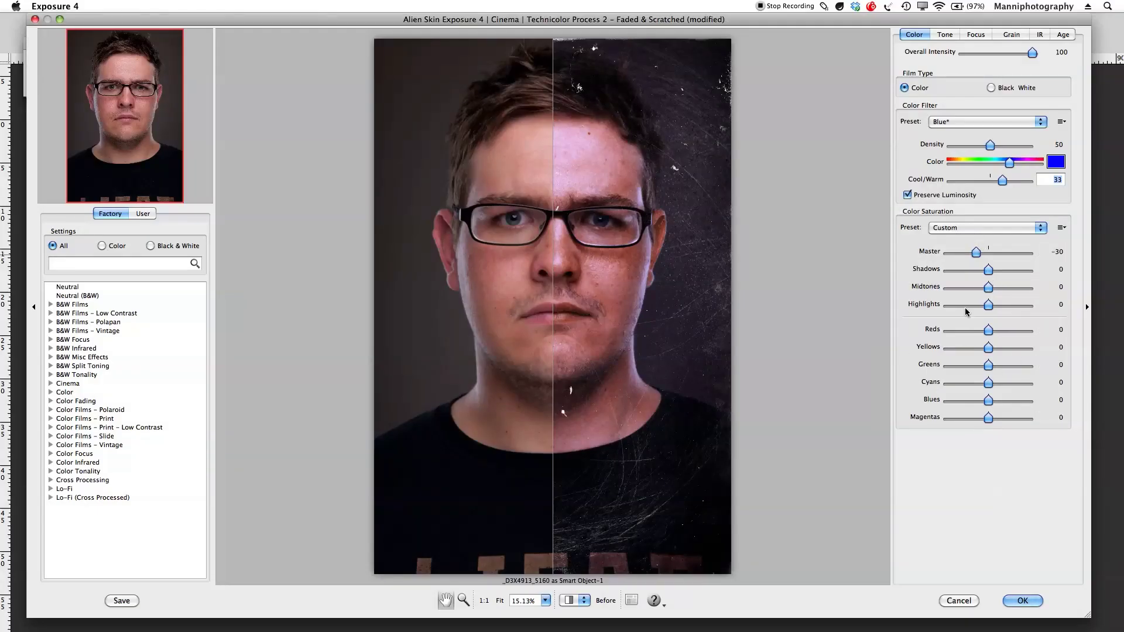
- Use the 'Fade all, preserve highlights' saturation preset with Master lowered to -12
{"action": "left_click", "coordinate": [958, 228]}
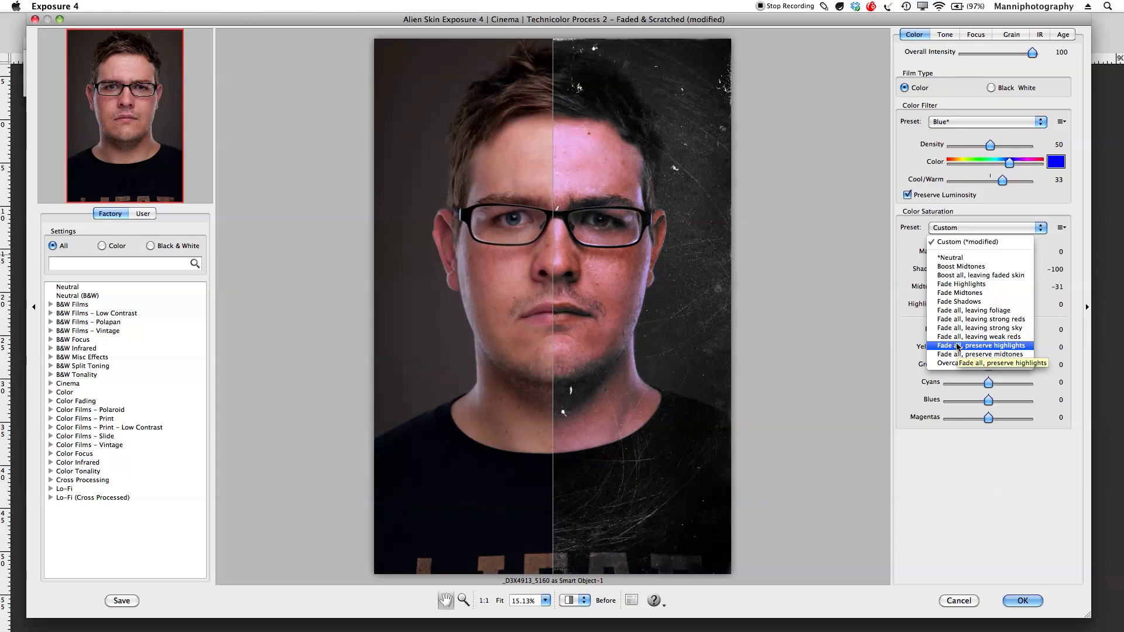
{"action": "left_click", "coordinate": [957, 345]}
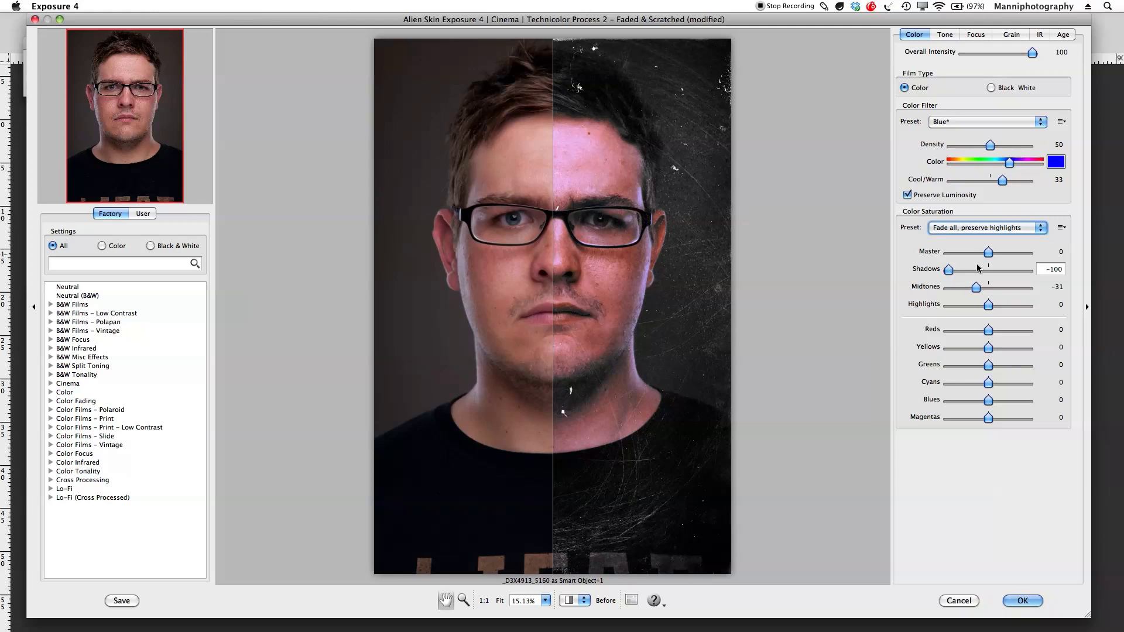
{"action": "left_click", "coordinate": [988, 252]}
{"action": "left_click_drag", "start_coordinate": [986, 253], "coordinate": [993, 308]}
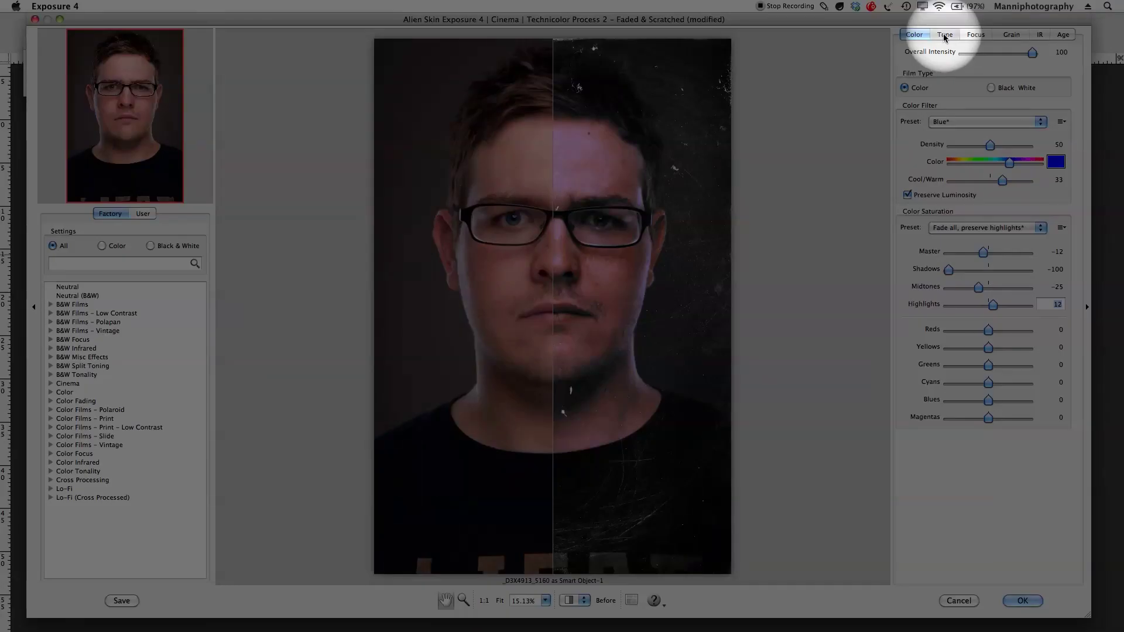
- Apply the Harsh Landscape tone preset and drop its Contrast to -20
{"action": "left_click", "coordinate": [944, 35]}
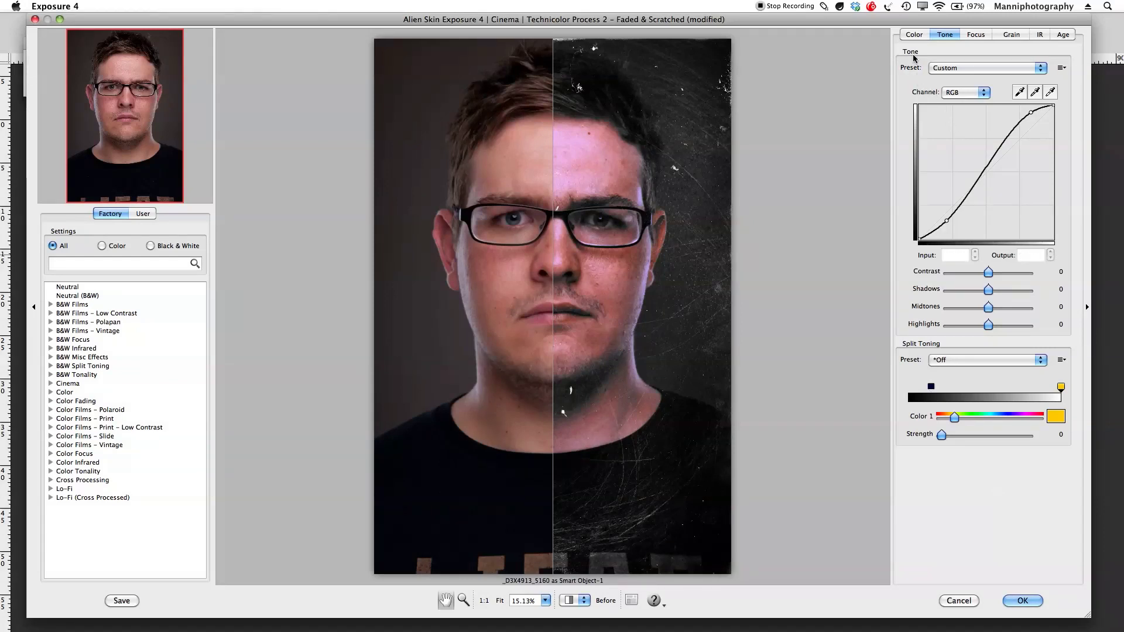
{"action": "left_click", "coordinate": [946, 68]}
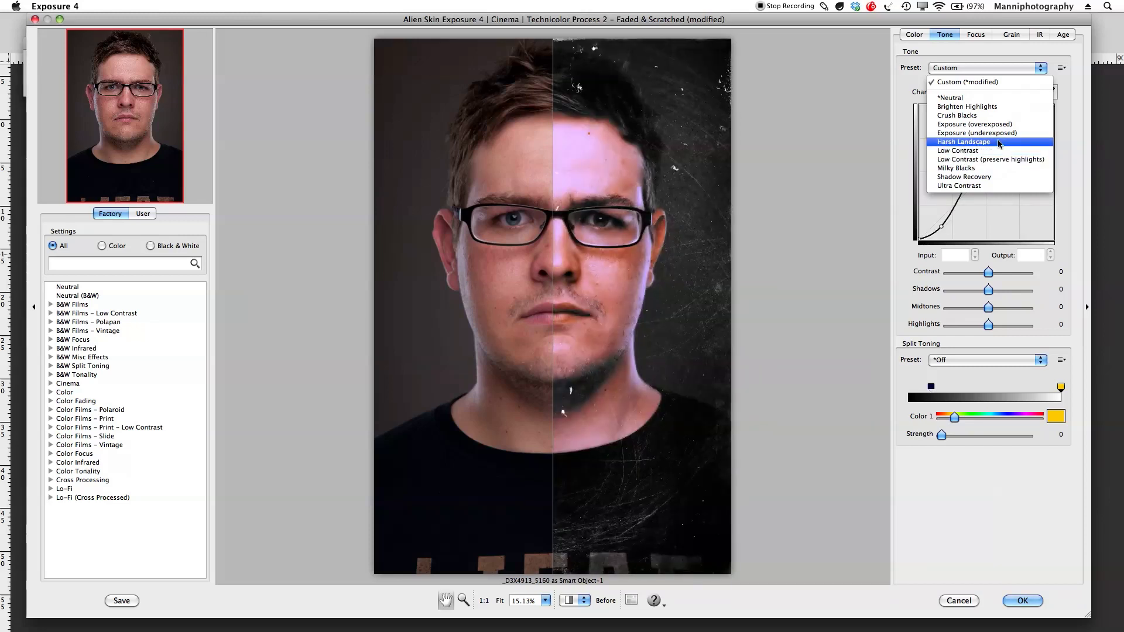
{"action": "left_click", "coordinate": [1000, 146]}
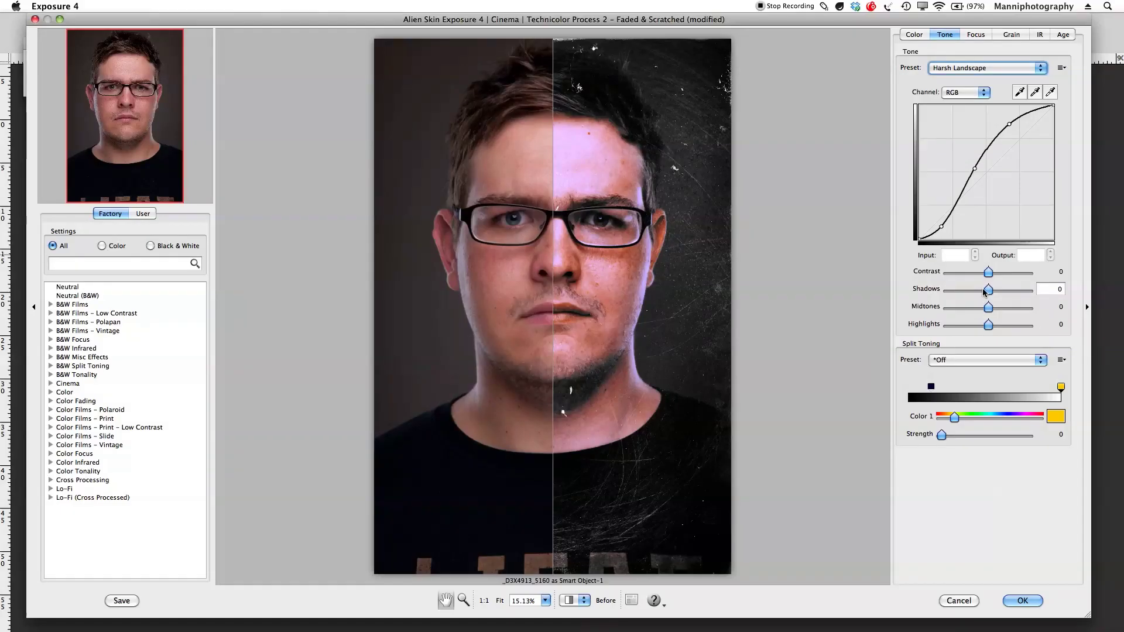
{"action": "left_click_drag", "start_coordinate": [988, 272], "coordinate": [979, 273]}
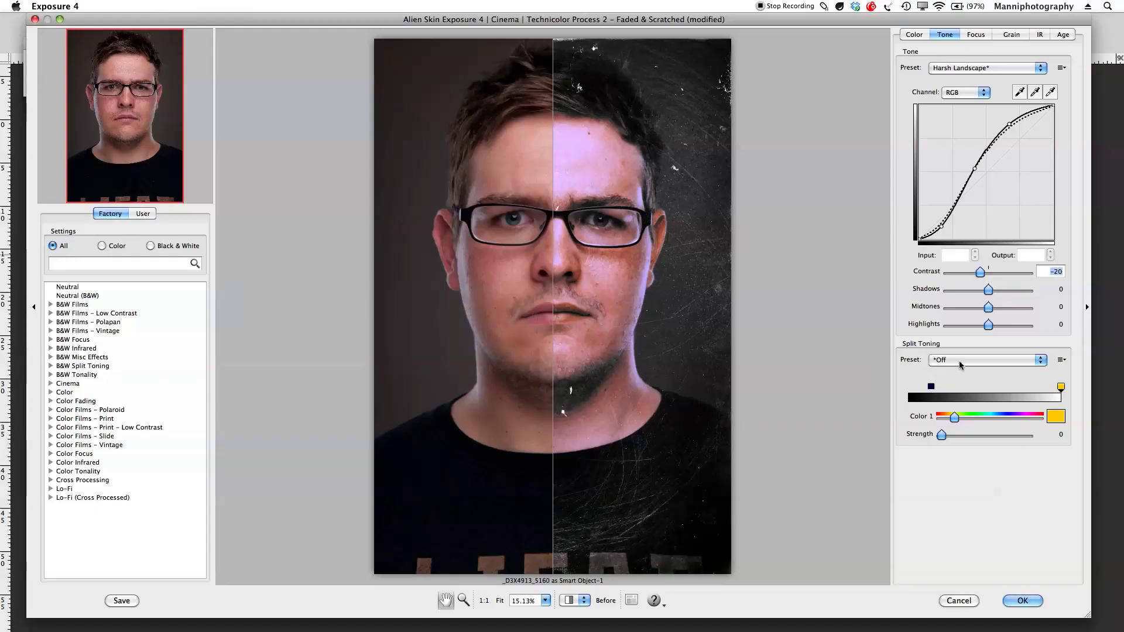
{"action": "left_click", "coordinate": [959, 360]}
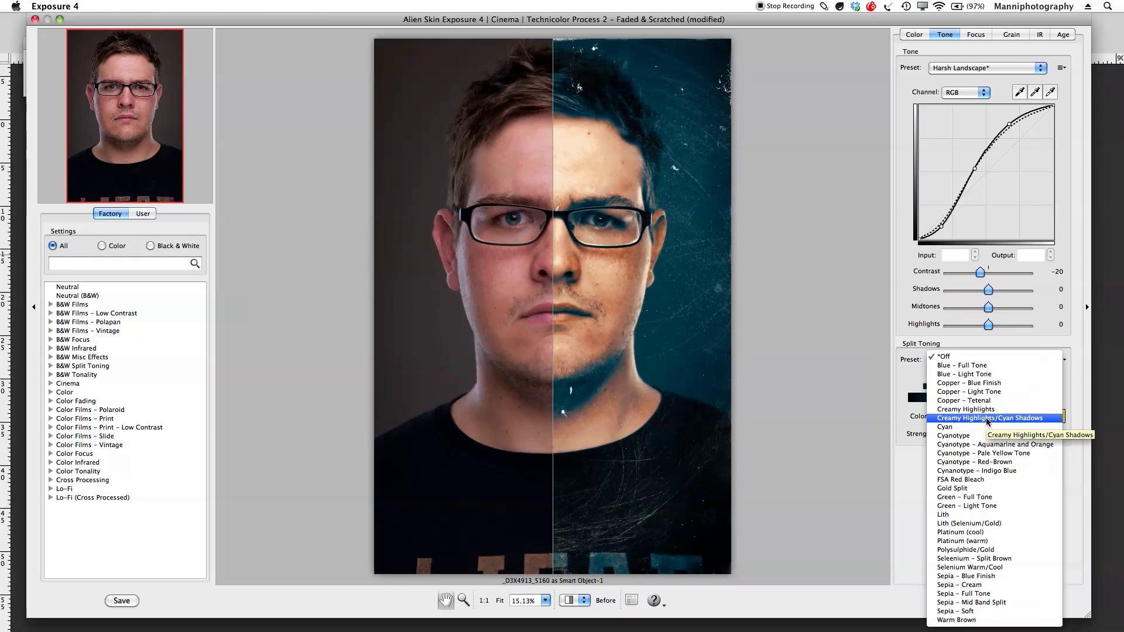
- Choose Creamy Highlights/Cyan Shadows split toning at strength 75, then show the Focus settings
{"action": "key", "text": "Escape"}
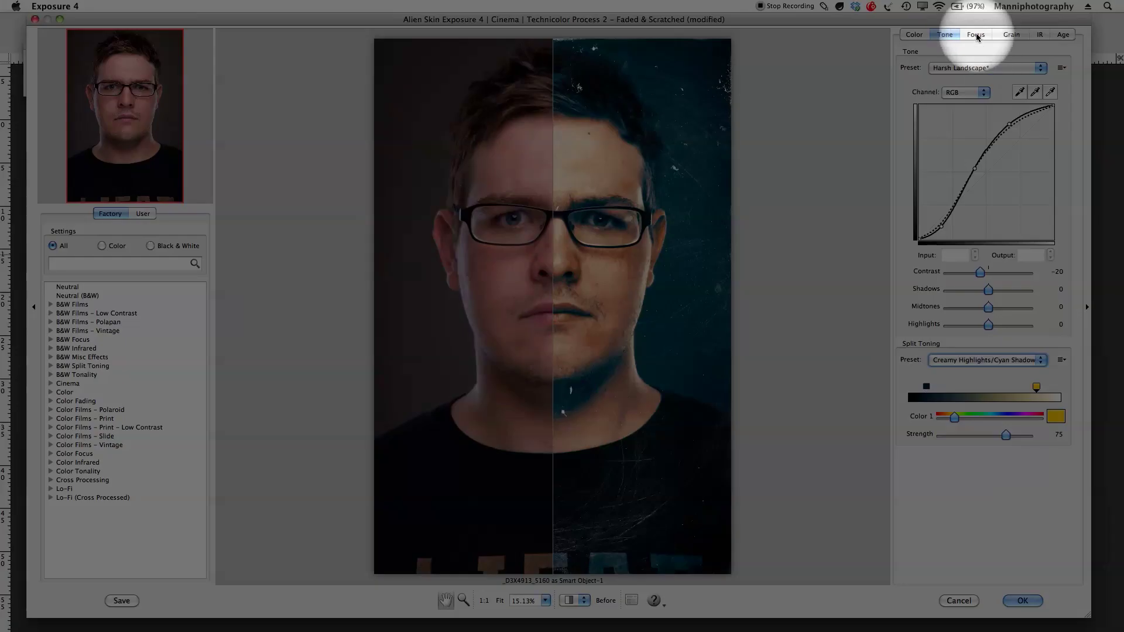
{"action": "left_click", "coordinate": [975, 35]}
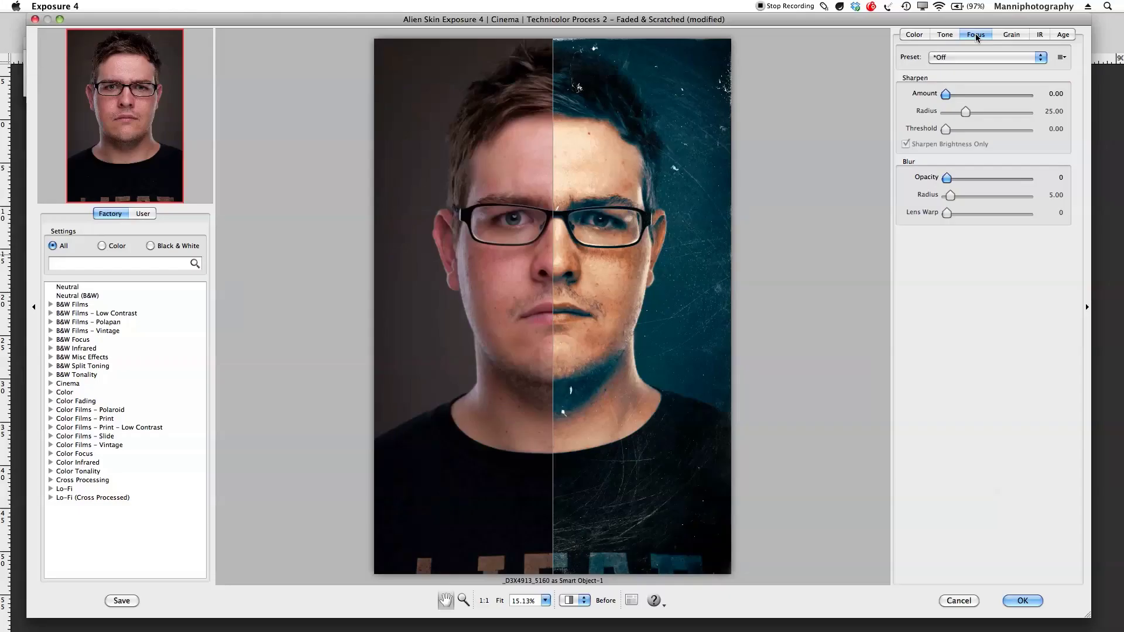
- Keep the Focus preset Off, sharpen at Amount 16.80, Radius 12.09, and leave Blur Opacity at 0
{"action": "left_click", "coordinate": [947, 59]}
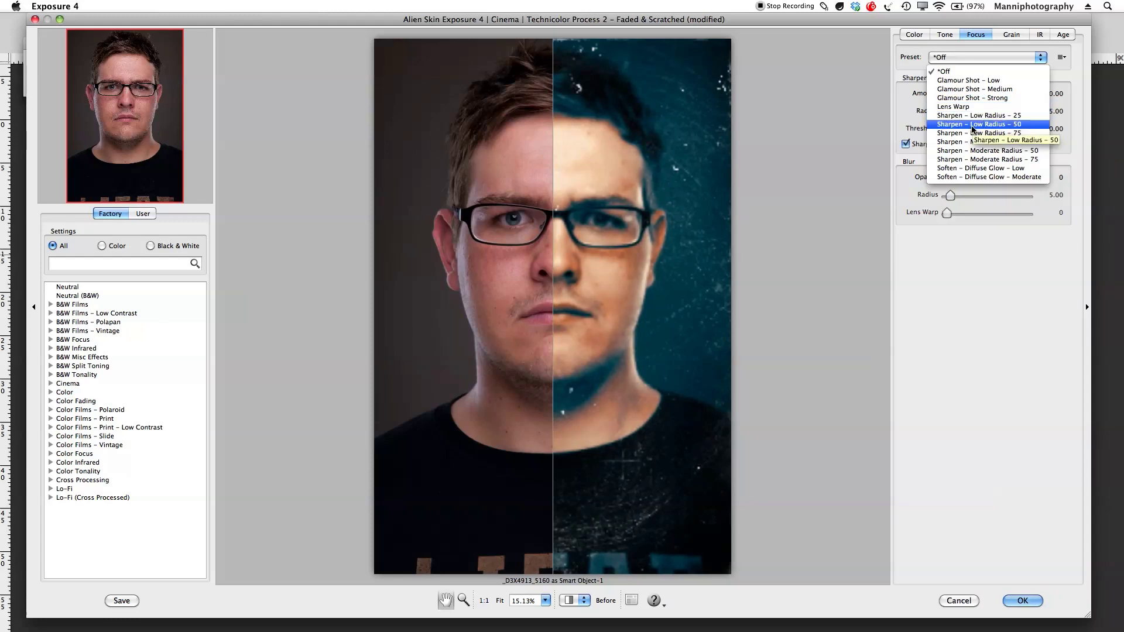
{"action": "left_click", "coordinate": [970, 71]}
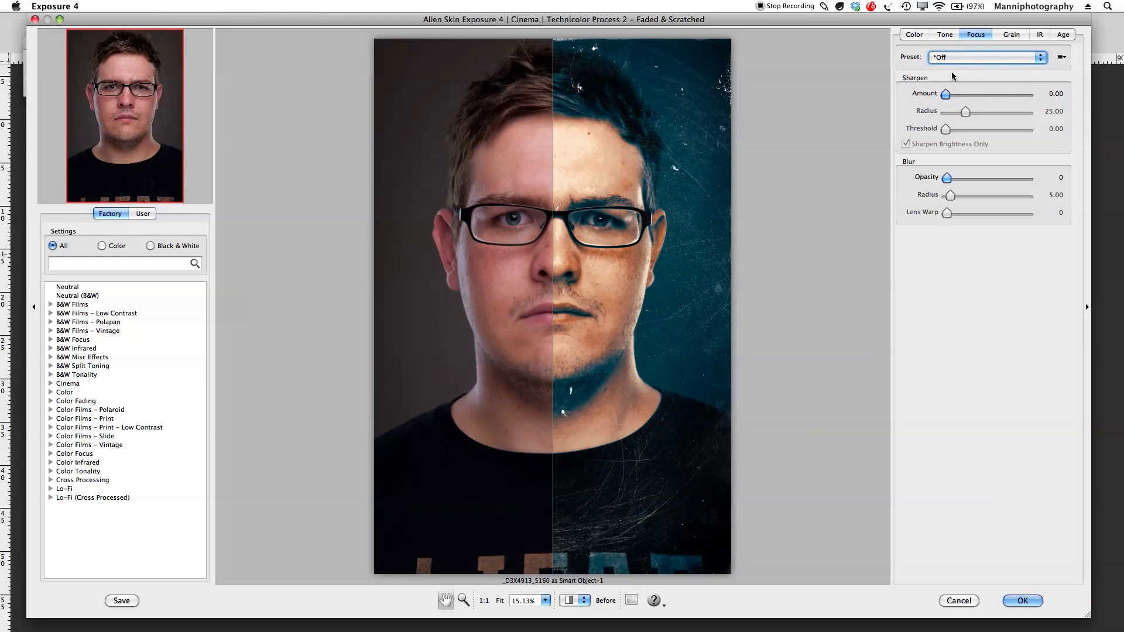
{"action": "left_click_drag", "start_coordinate": [946, 95], "coordinate": [955, 117]}
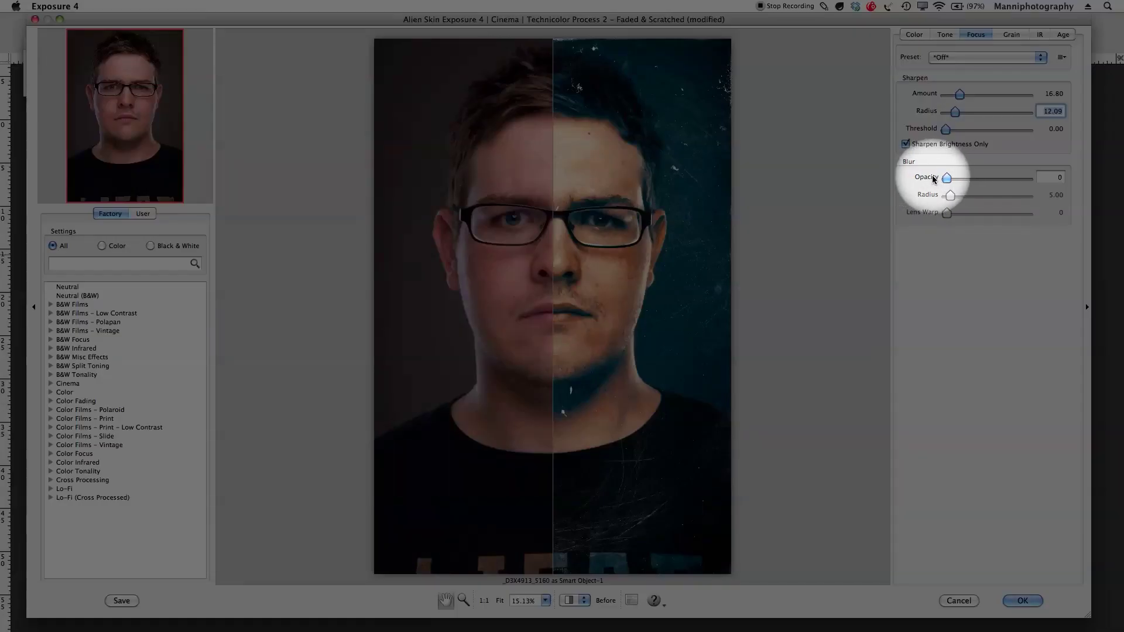
{"action": "left_click_drag", "start_coordinate": [946, 178], "coordinate": [998, 178]}
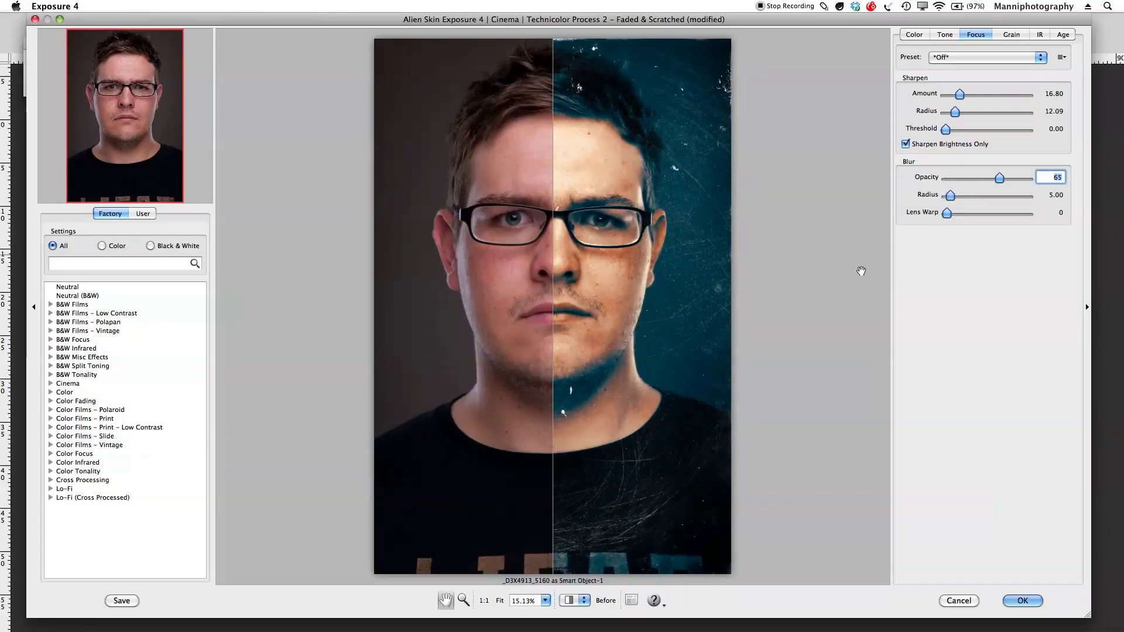
{"action": "left_click_drag", "start_coordinate": [999, 178], "coordinate": [944, 184]}
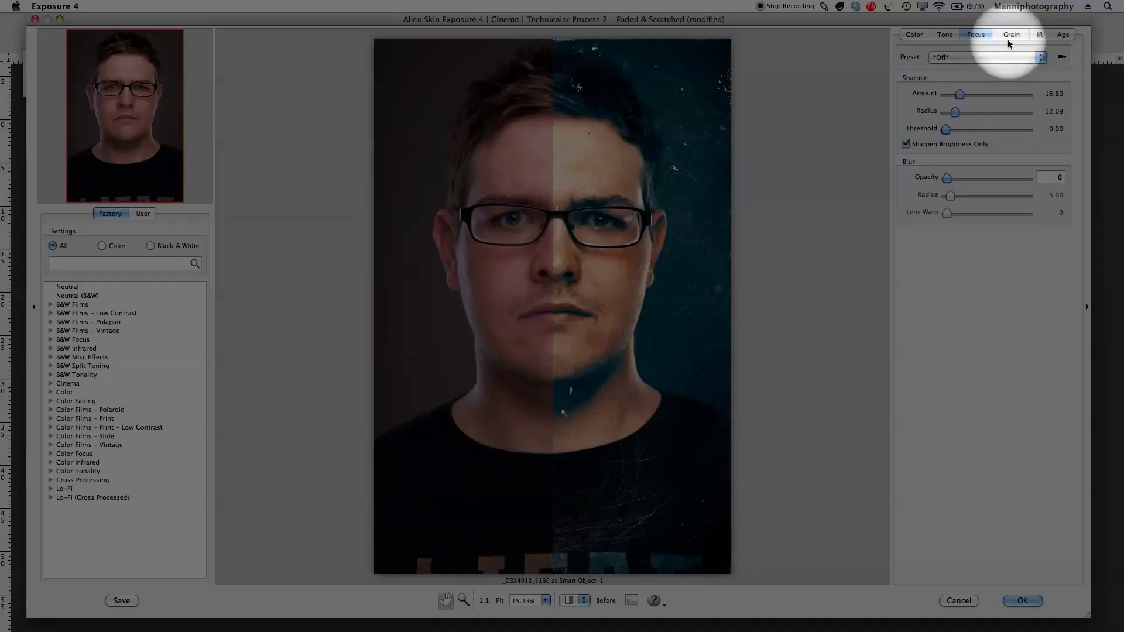
{"action": "left_click", "coordinate": [1009, 34]}
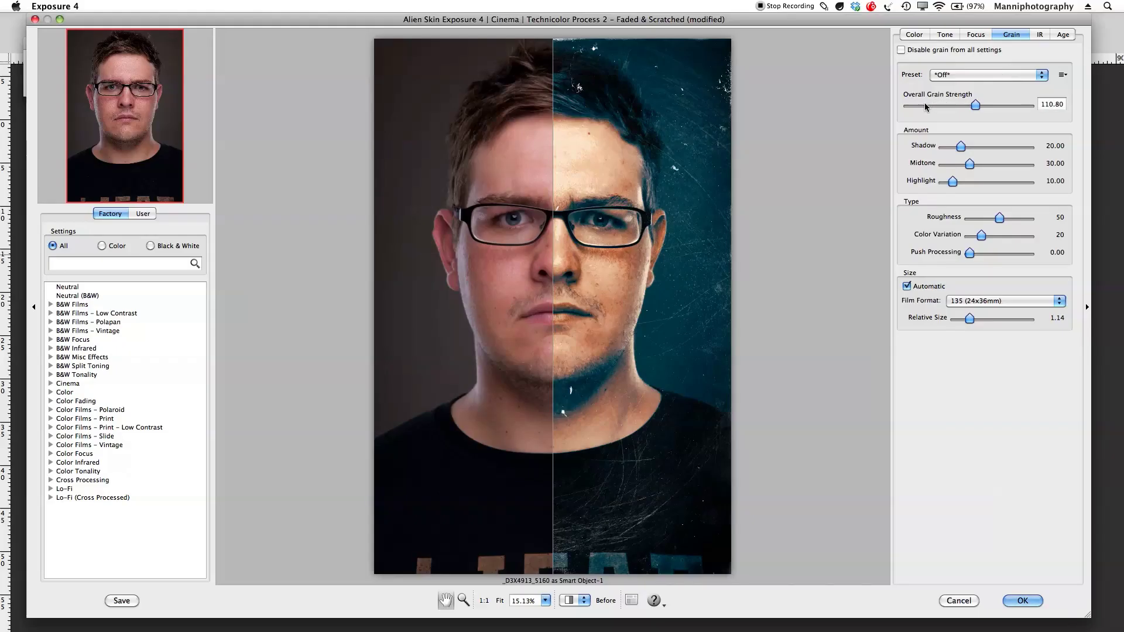
- Lower Overall Grain Strength to 67.40, then bring up the IR settings
{"action": "left_click_drag", "start_coordinate": [976, 103], "coordinate": [949, 108]}
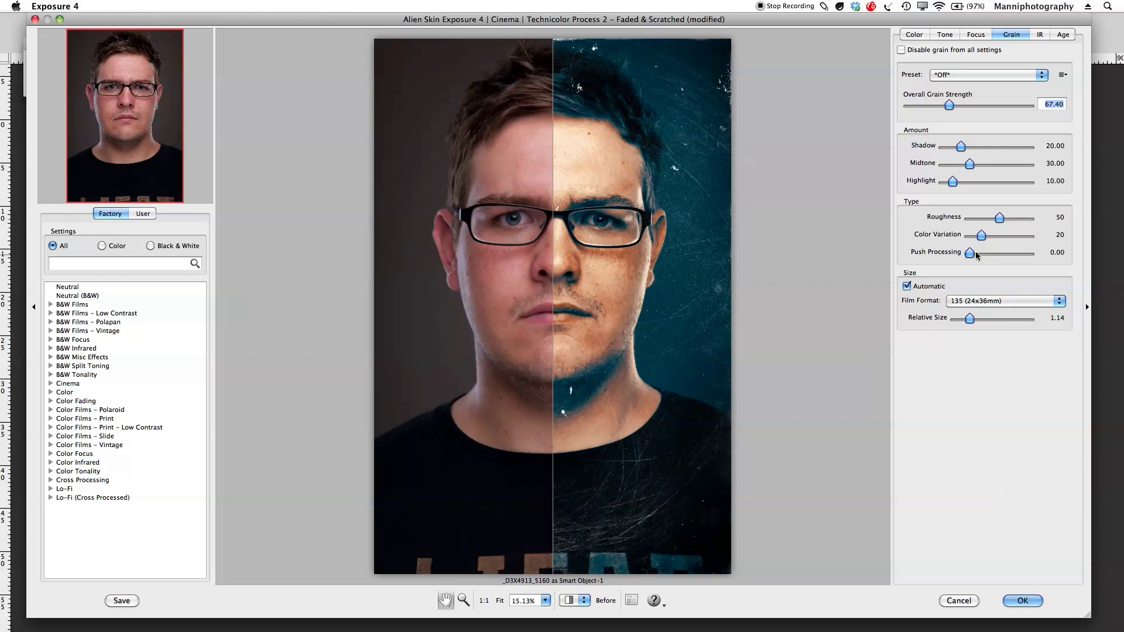
{"action": "left_click", "coordinate": [1040, 34]}
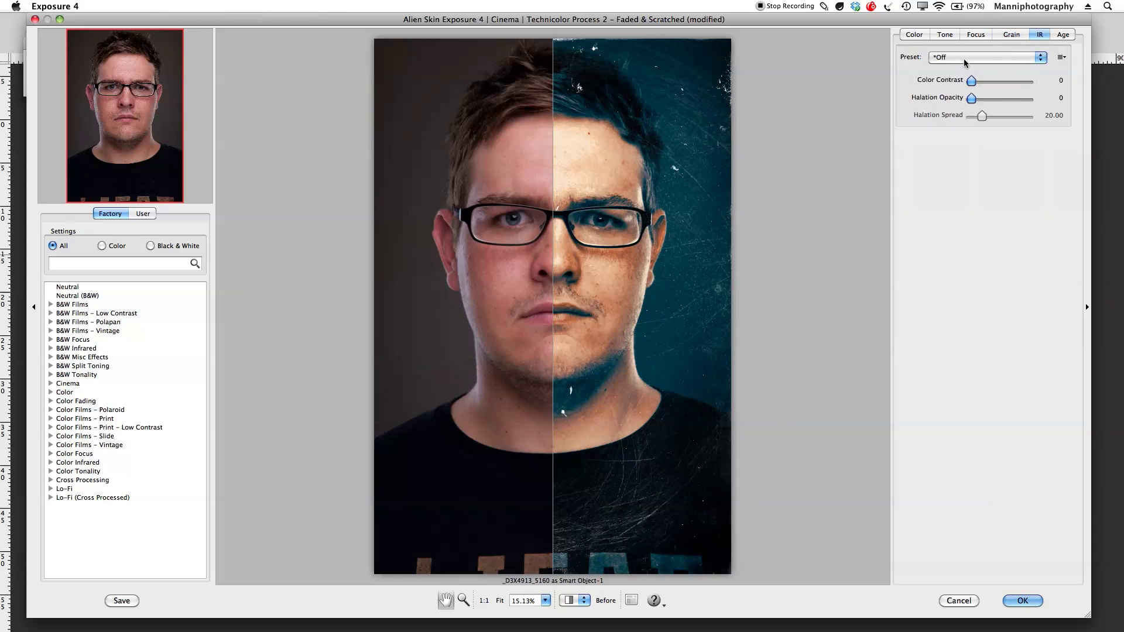
- Set infrared Halation Opacity to 31 after trying 51, then show the Age settings
{"action": "mouse_move", "coordinate": [969, 81]}
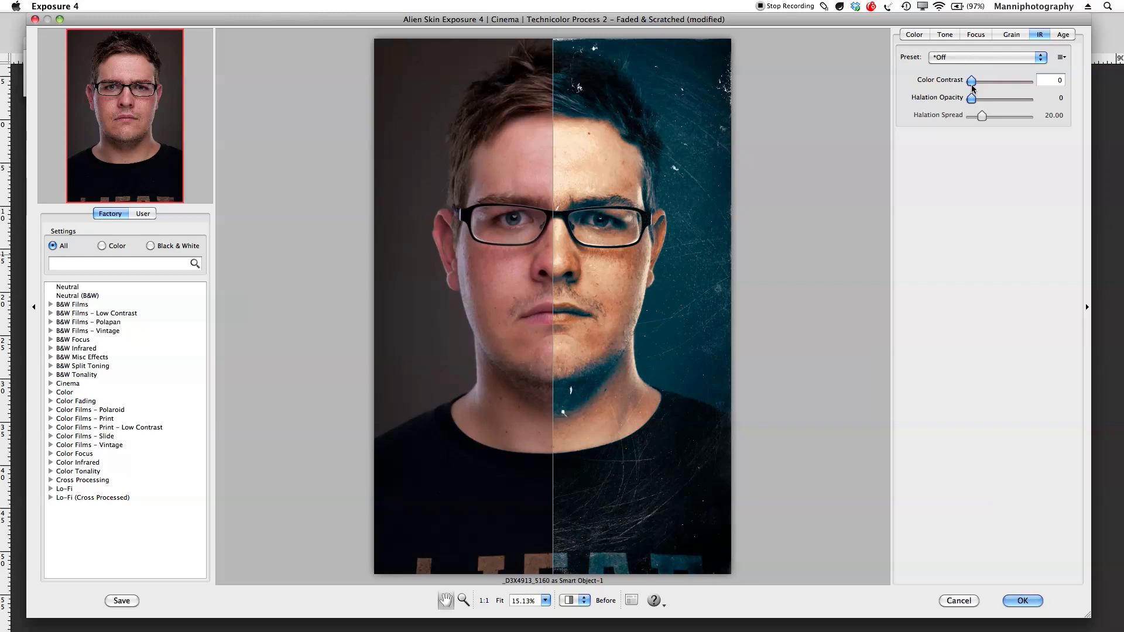
{"action": "mouse_move", "coordinate": [971, 104]}
{"action": "left_click_drag", "start_coordinate": [969, 100], "coordinate": [1002, 100]}
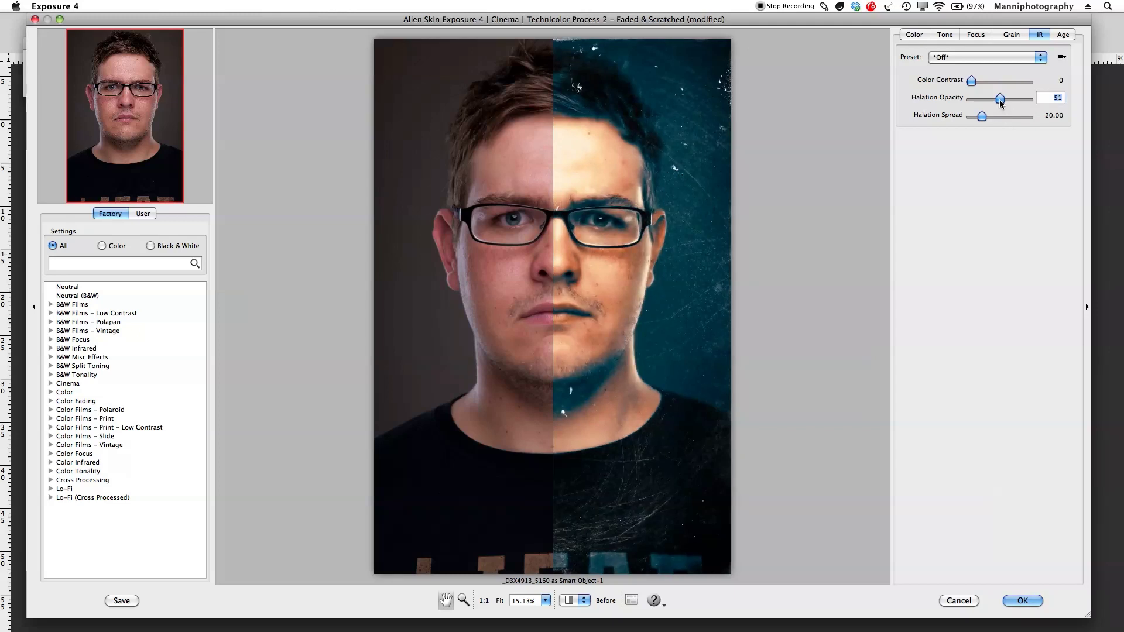
{"action": "left_click_drag", "start_coordinate": [1001, 102], "coordinate": [989, 101]}
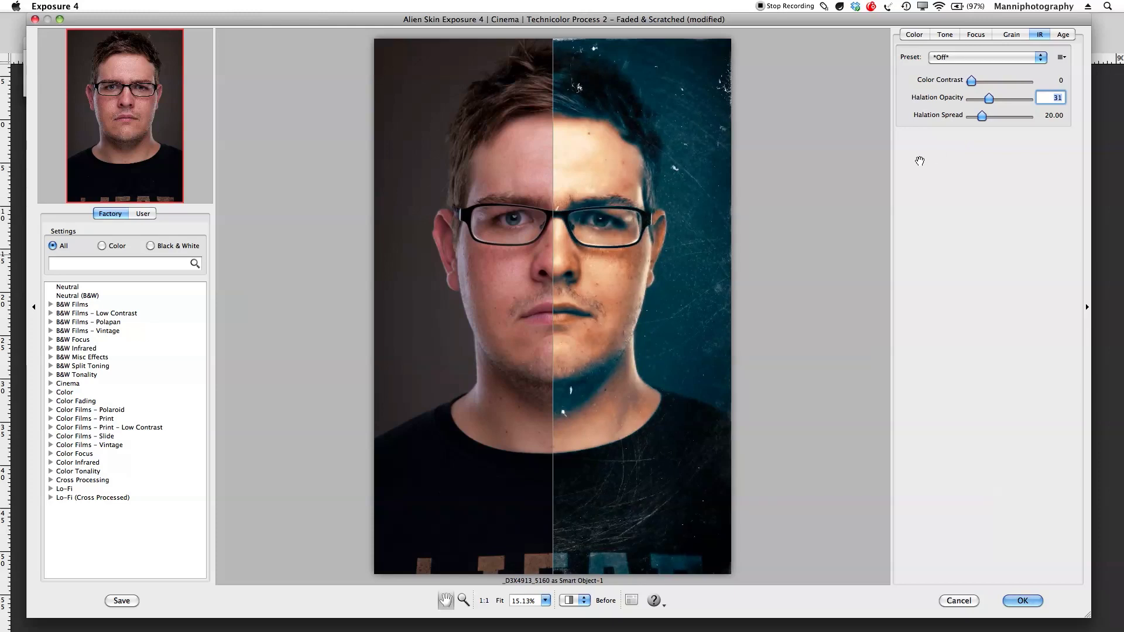
{"action": "left_click", "coordinate": [1063, 35]}
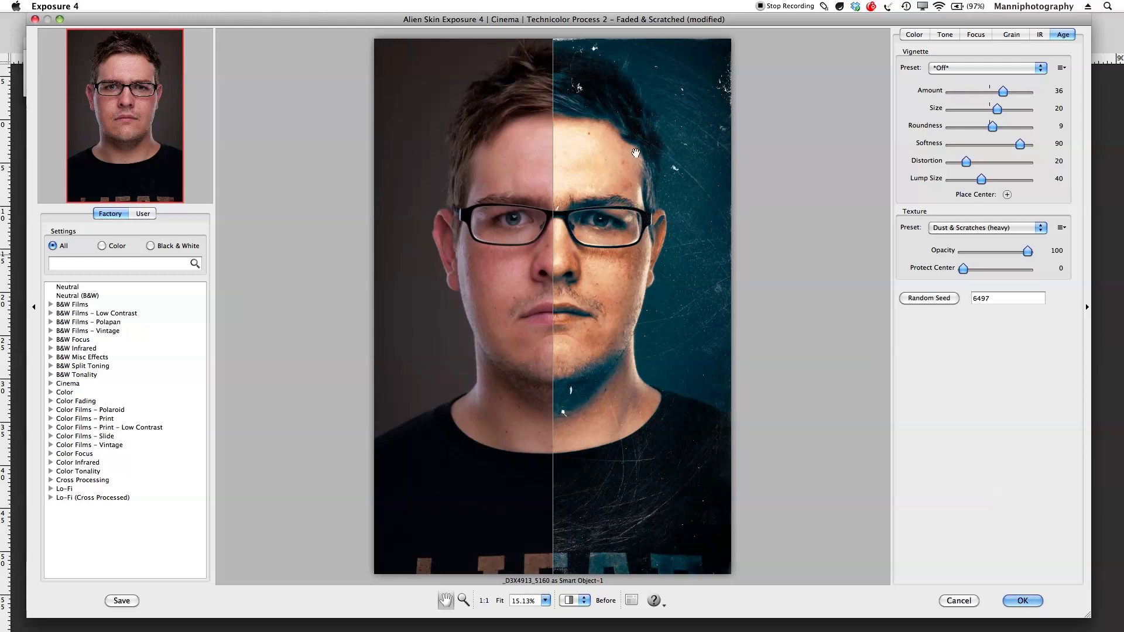
- Apply the Distortion – Large Lumps vignette preset and set its Amount to 30
{"action": "left_click", "coordinate": [944, 69]}
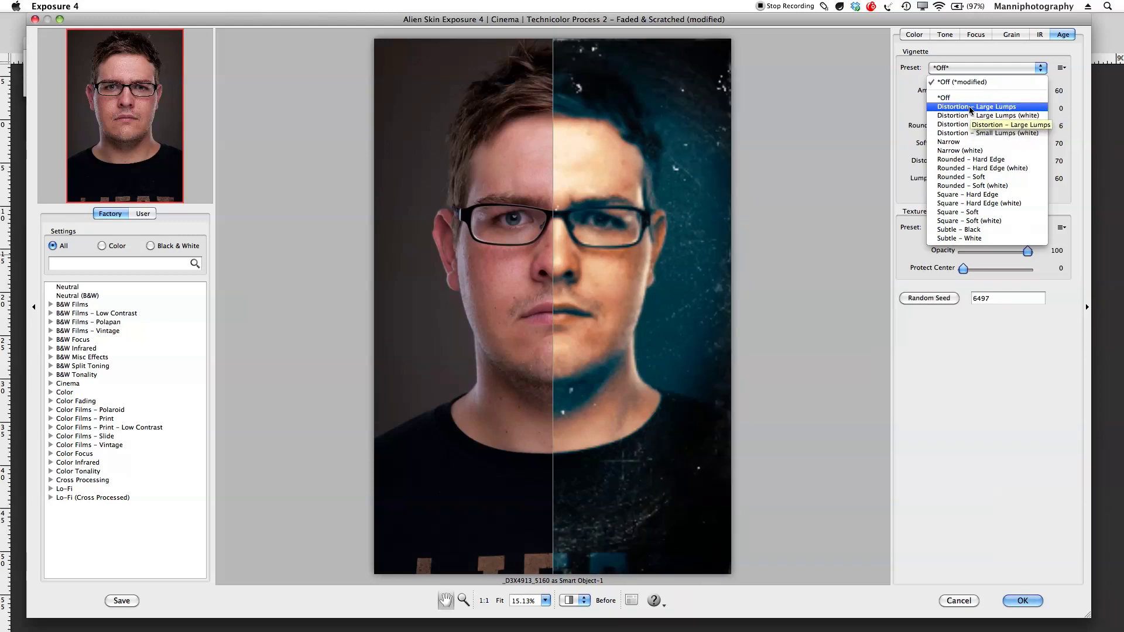
{"action": "left_click", "coordinate": [972, 107]}
{"action": "mouse_move", "coordinate": [1008, 94]}
{"action": "left_mouse_down"}
{"action": "mouse_move", "coordinate": [977, 93]}
{"action": "mouse_move", "coordinate": [998, 92]}
{"action": "left_mouse_up"}
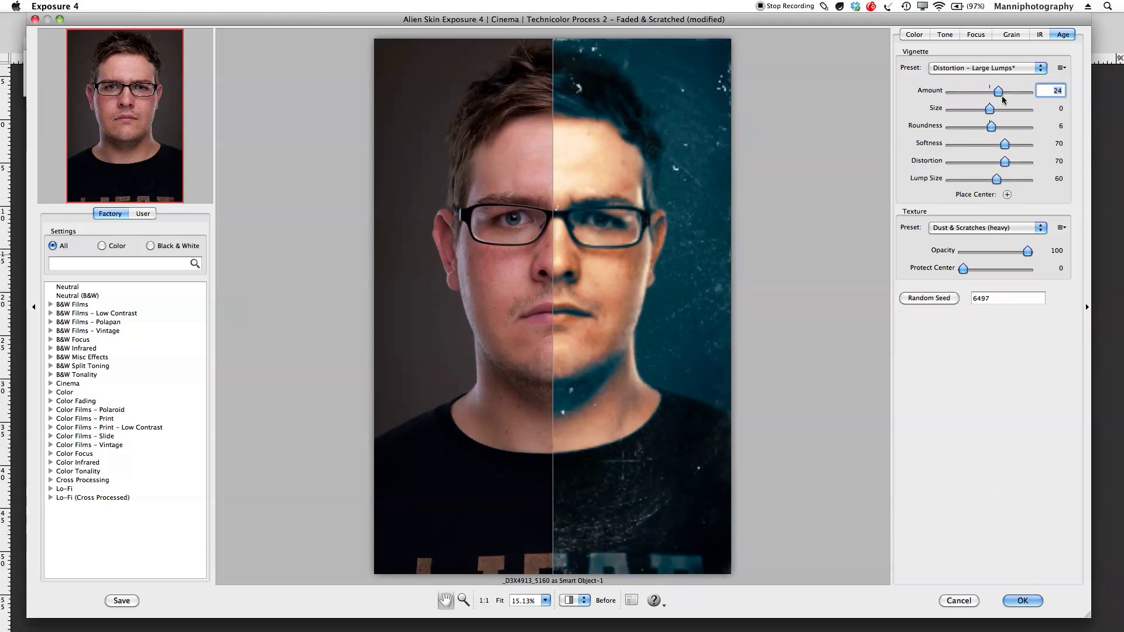
{"action": "left_click_drag", "start_coordinate": [999, 95], "coordinate": [1001, 95]}
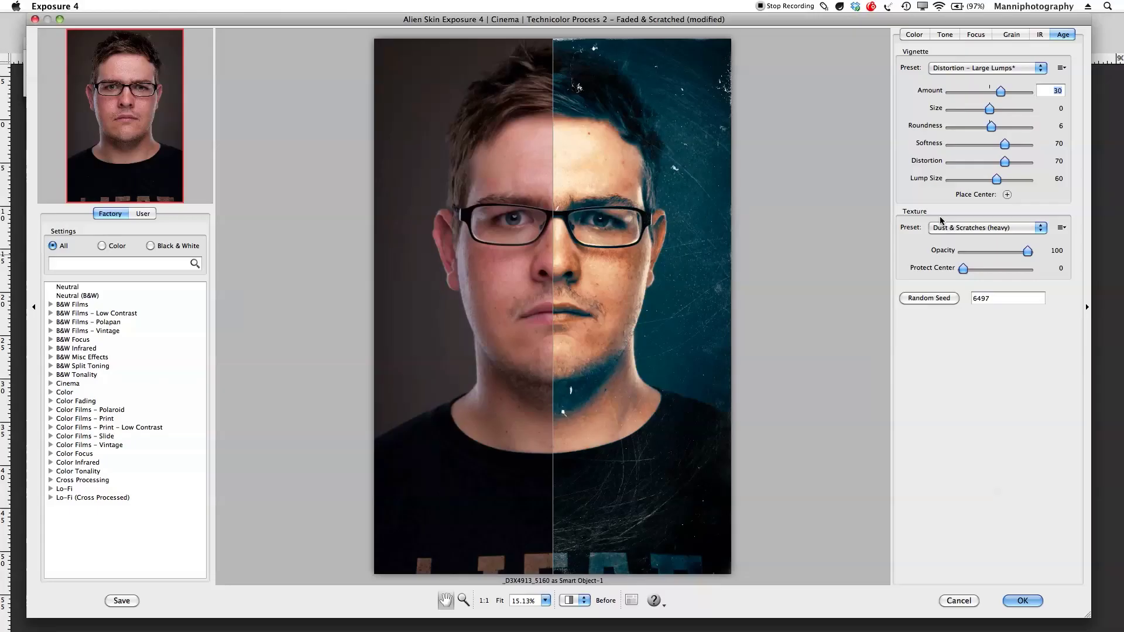
{"action": "left_click", "coordinate": [942, 226]}
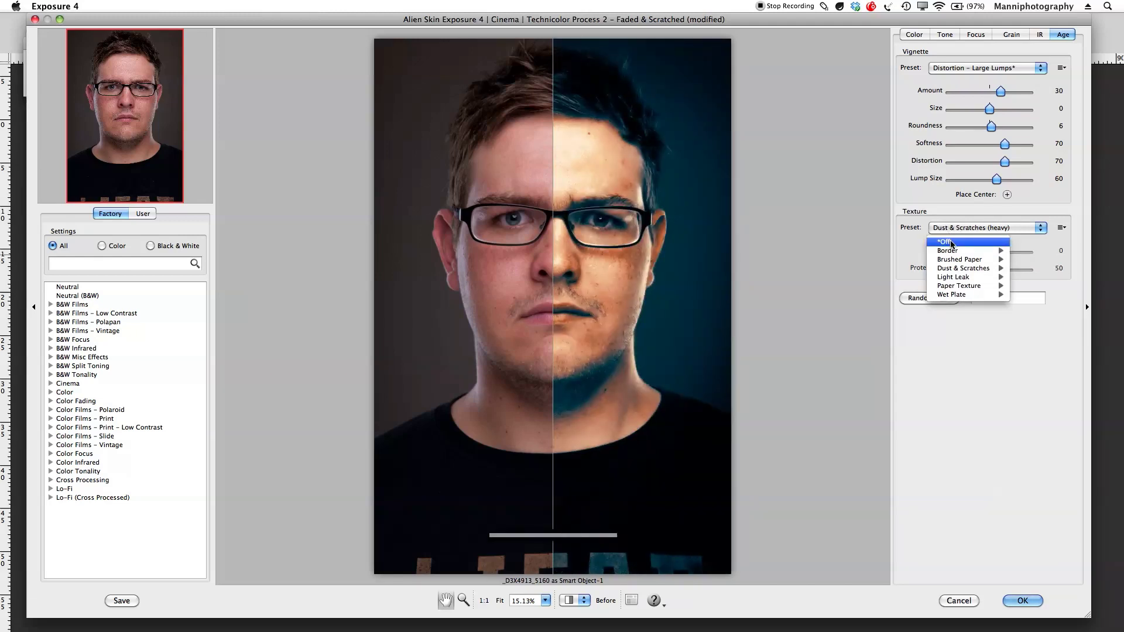
{"action": "mouse_move", "coordinate": [956, 273]}
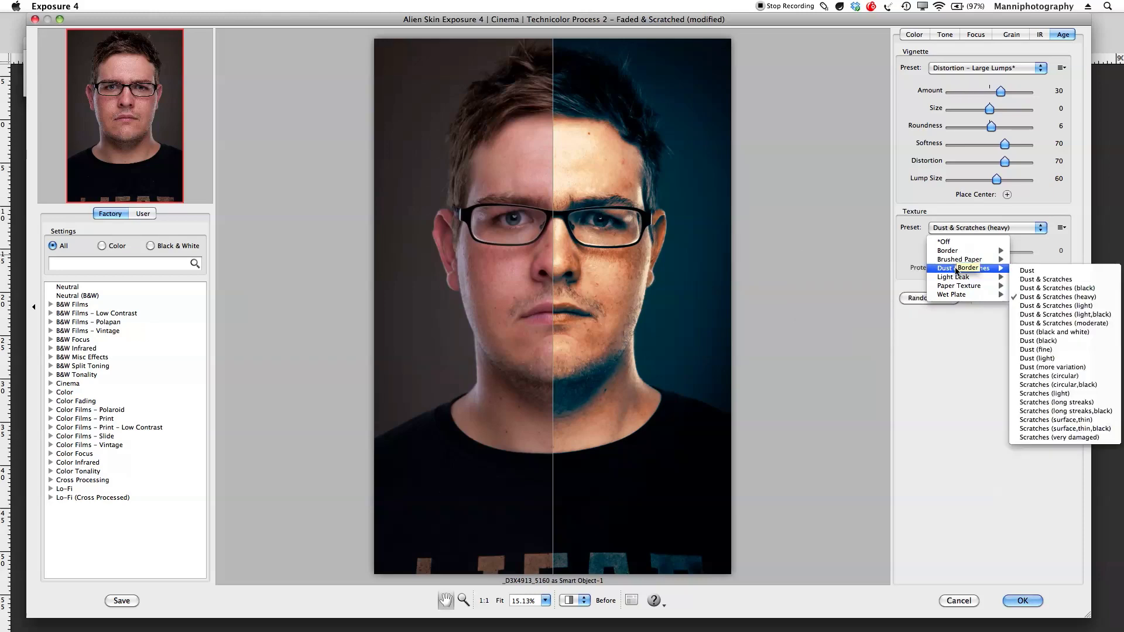
{"action": "left_click", "coordinate": [954, 304]}
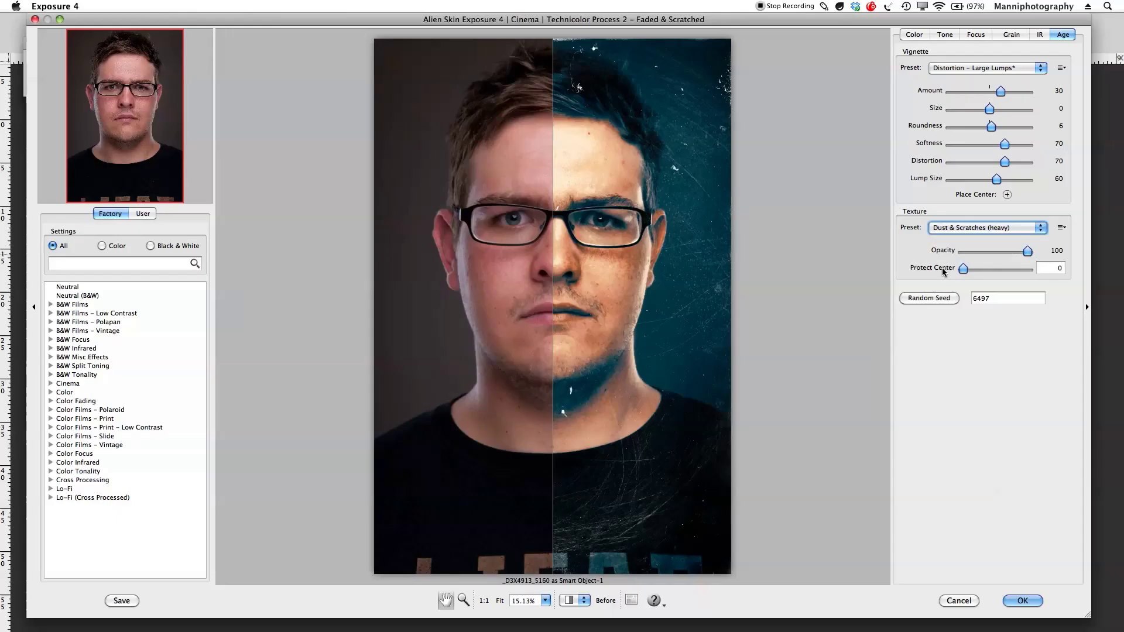
{"action": "left_click_drag", "start_coordinate": [964, 270], "coordinate": [988, 270]}
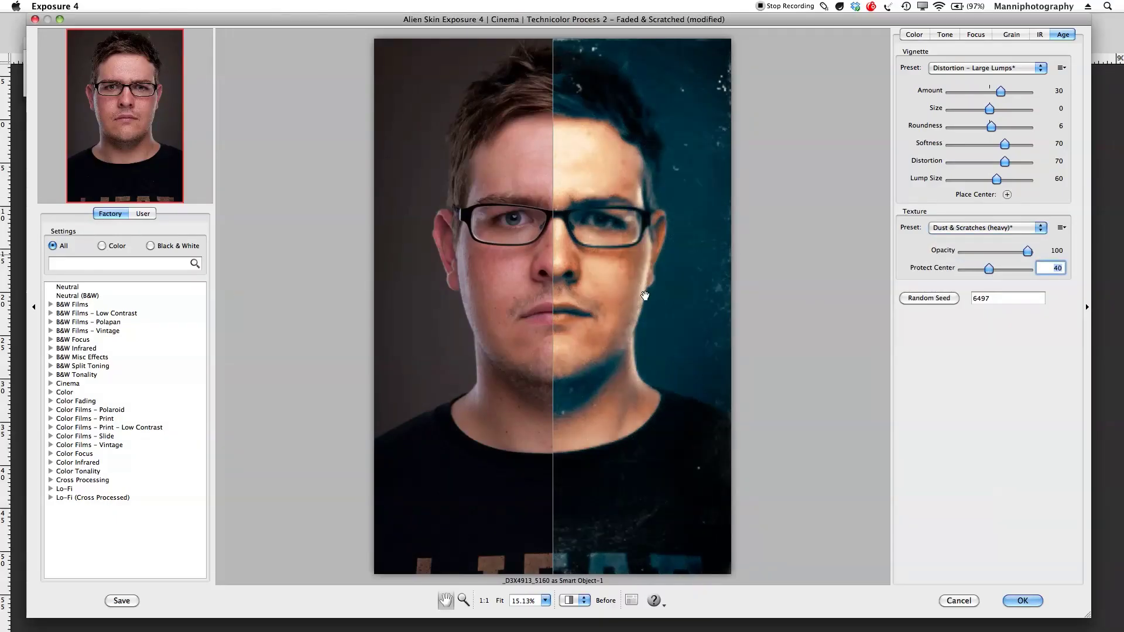
{"action": "type", "text": "0"}
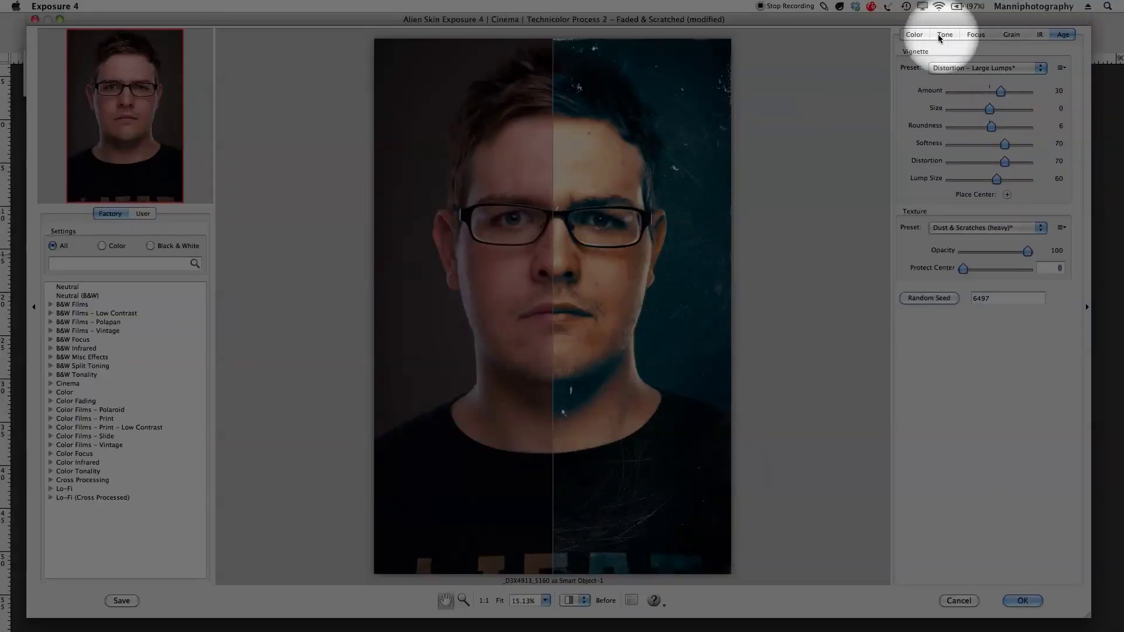
- Review the Color settings, then open Settings Properties to save the current look
{"action": "left_click", "coordinate": [913, 35]}
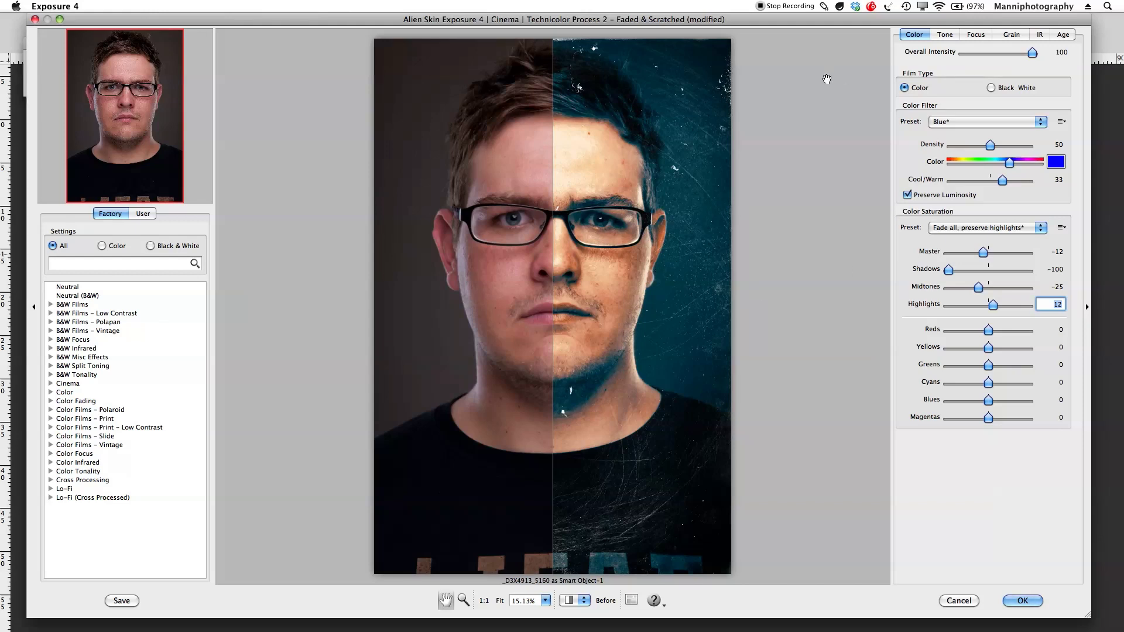
{"action": "left_click", "coordinate": [159, 489]}
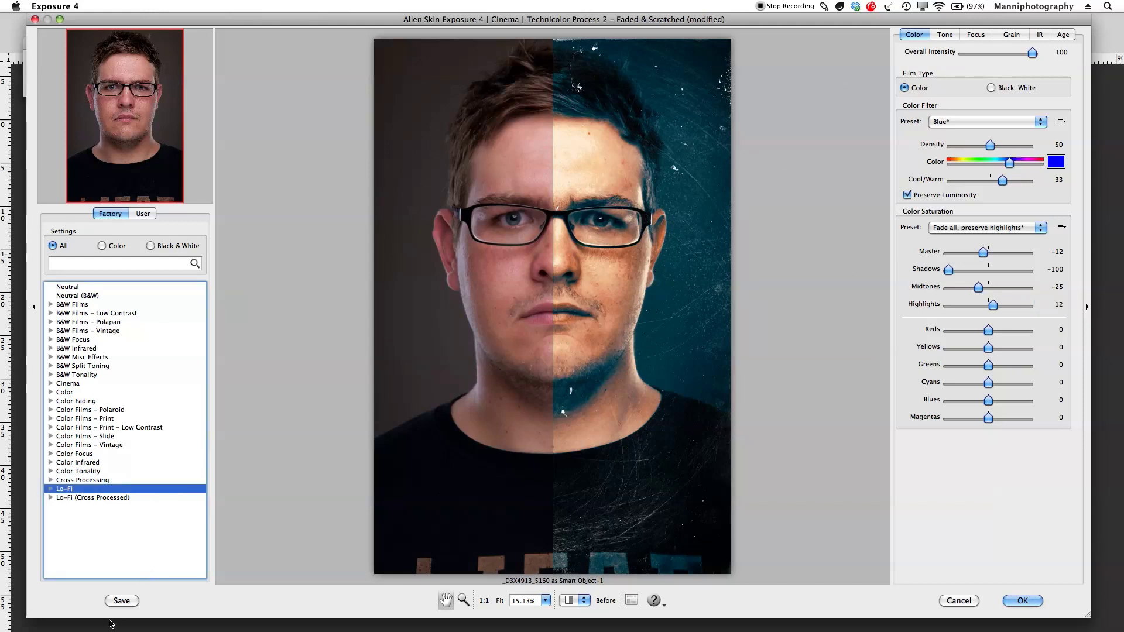
{"action": "left_click", "coordinate": [121, 601]}
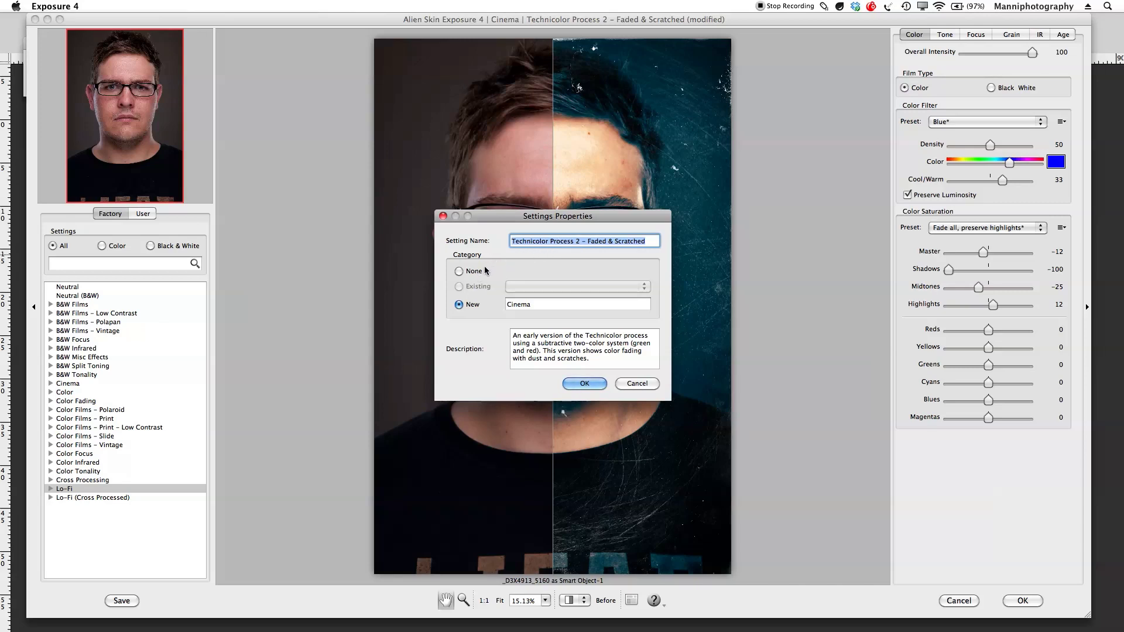
- Save 'Technicolor Process 2 – Faded & Scratched' under Cinema and apply it to the photo
{"action": "left_click", "coordinate": [584, 385]}
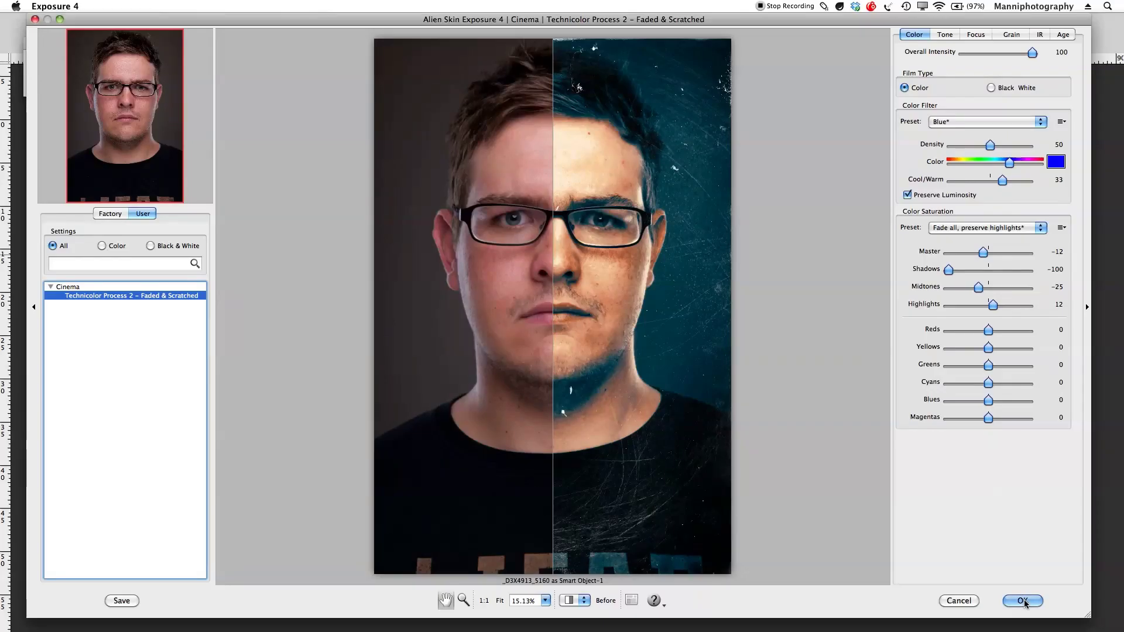
{"action": "left_click", "coordinate": [1024, 601]}
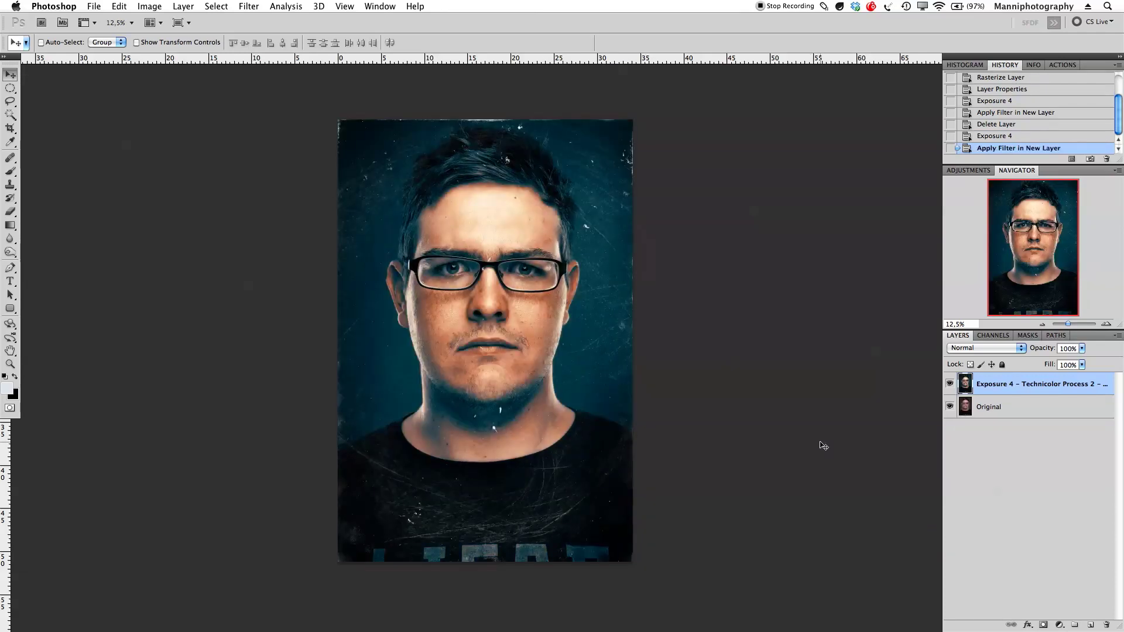
- Toggle the Technicolor layer's visibility twice to compare it with the Original photo
{"action": "left_click", "coordinate": [949, 385]}
{"action": "left_click", "coordinate": [951, 386]}
{"action": "left_click", "coordinate": [950, 384]}
{"action": "left_click", "coordinate": [950, 384]}
- Try the Technicolor layer at 67% opacity, then restore it to 100%
{"action": "key", "text": "6"}
{"action": "key", "text": "7"}
{"action": "key", "text": "0"}
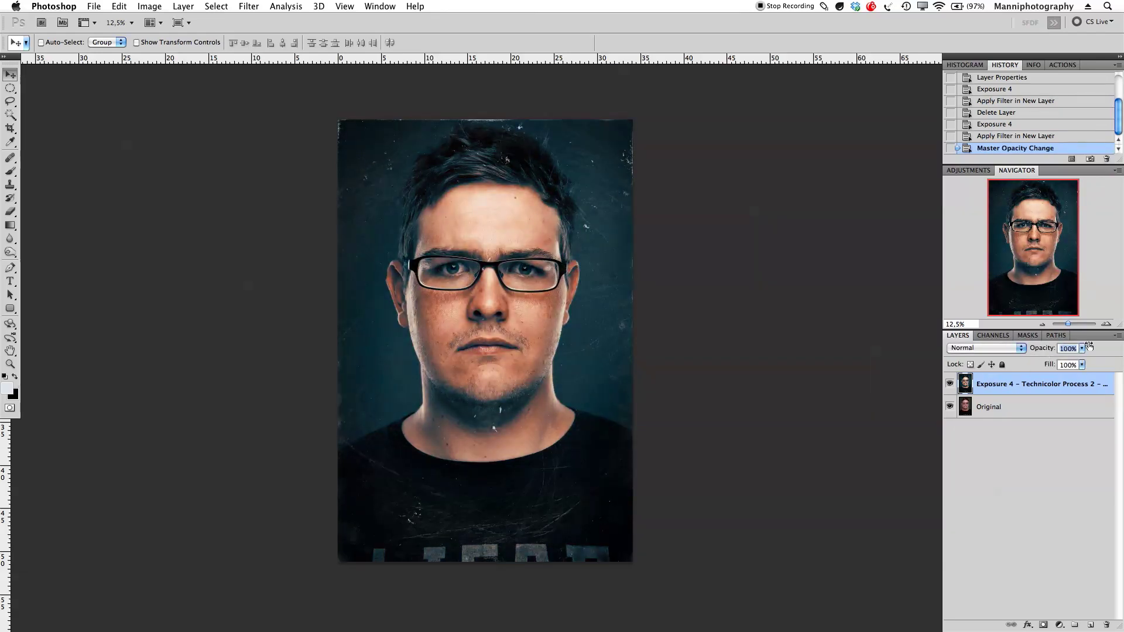